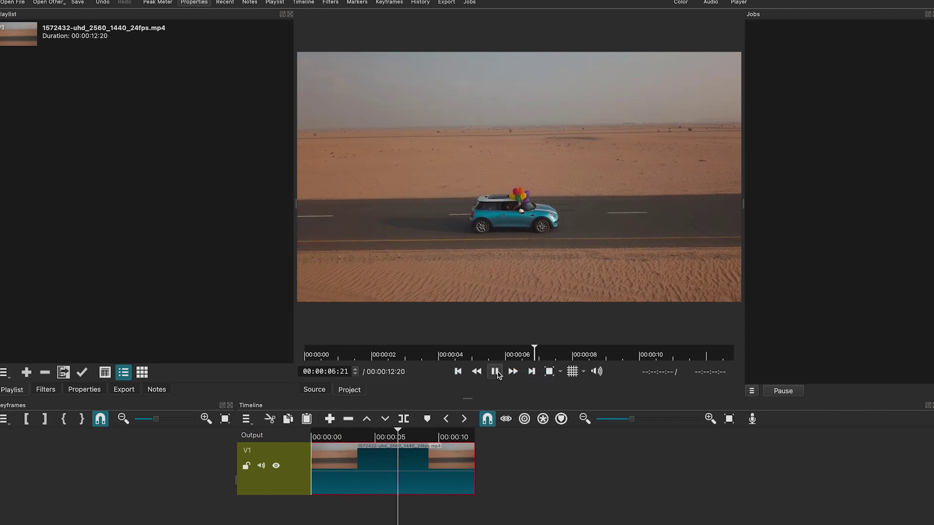
- Add a second video track, V2, to the timeline
left_click(496, 371)
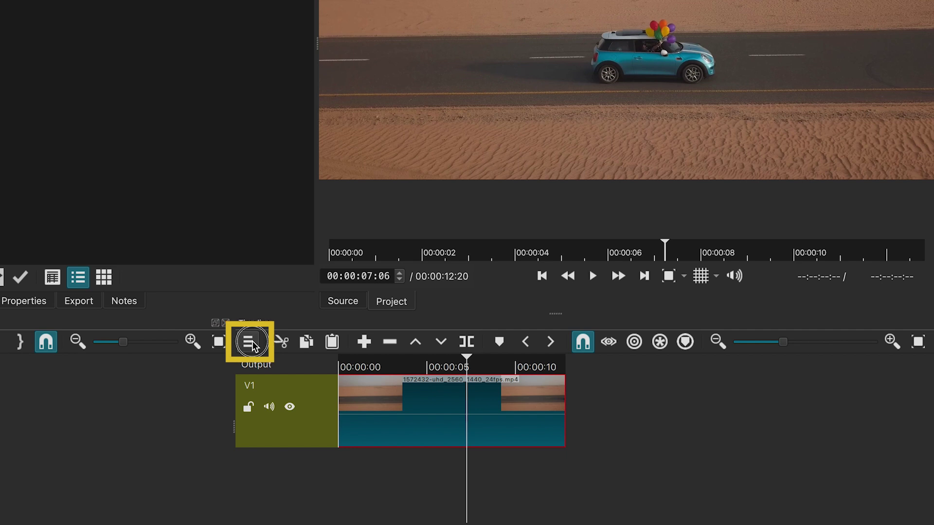
left_click(246, 419)
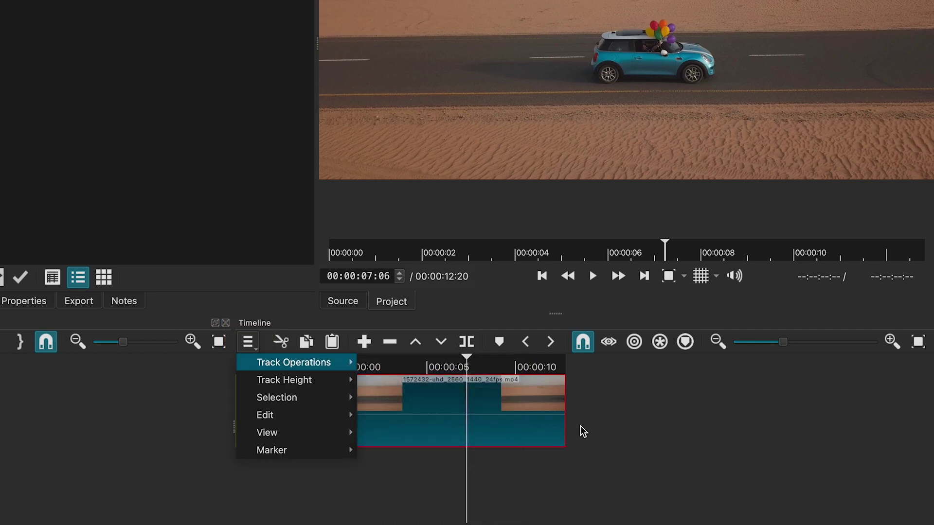
key("super+i")
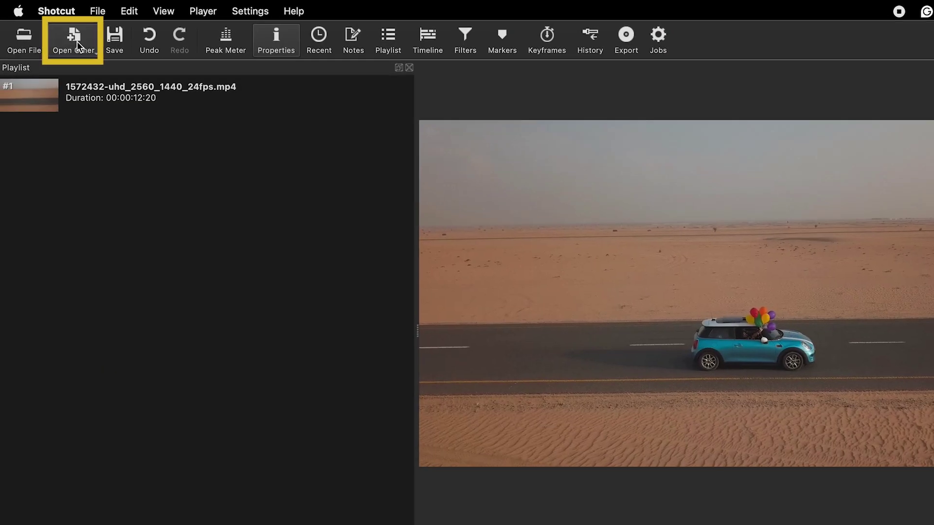
- Create a Simple text clip using the 'transparent' preset
left_click(78, 47)
left_click(78, 87)
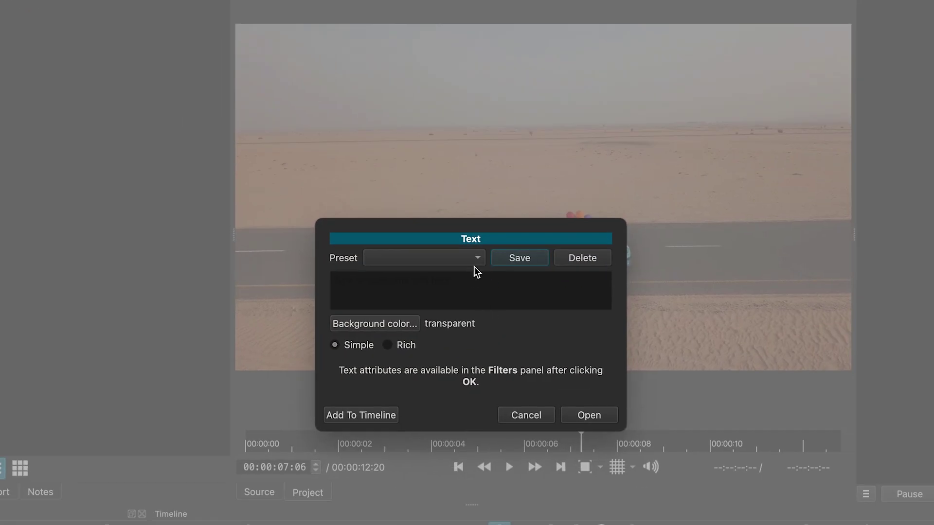
left_click(474, 259)
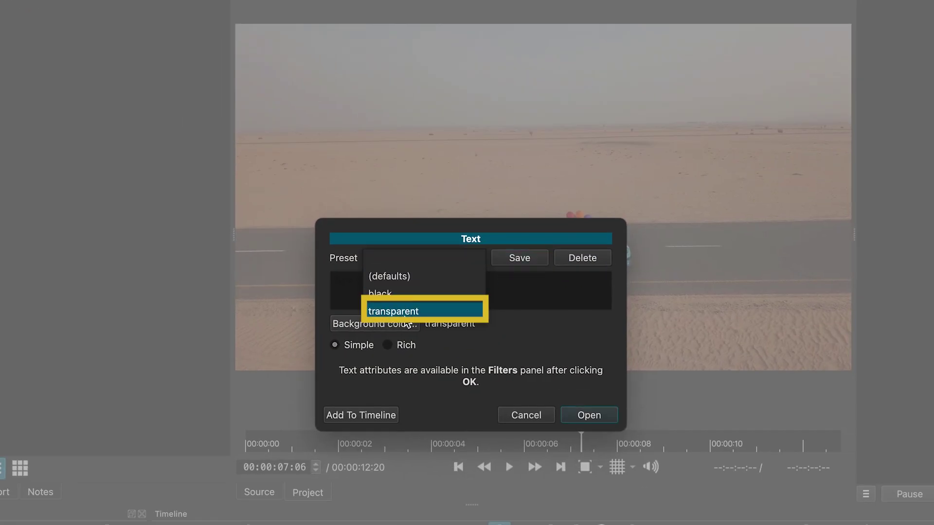
left_click(399, 309)
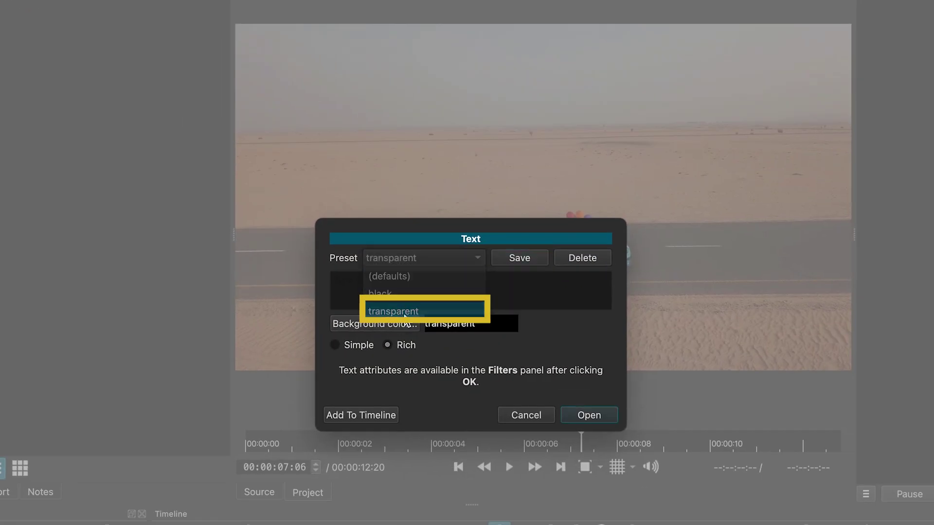
left_click(335, 346)
left_click(594, 418)
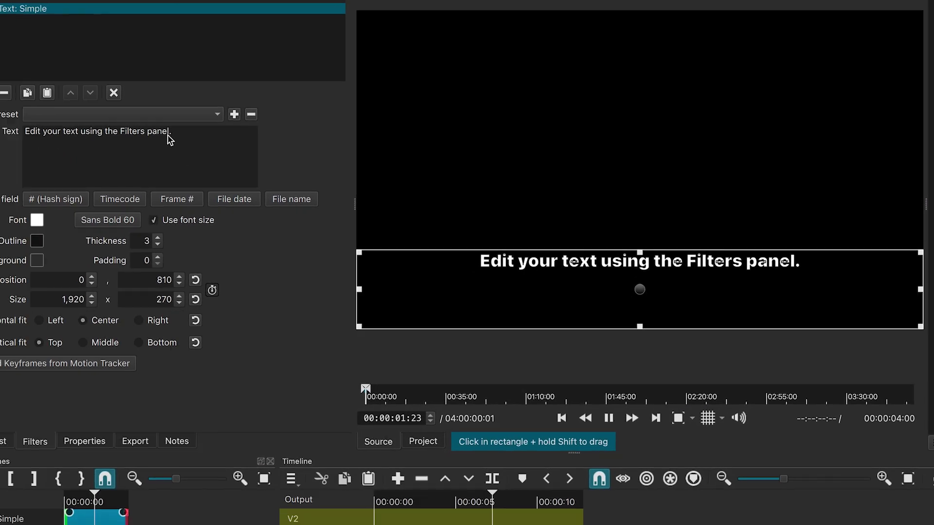
- Replace the placeholder caption with 'Travel' set in Arial Black
left_click_drag(171, 132, 6, 132)
type("Travel")
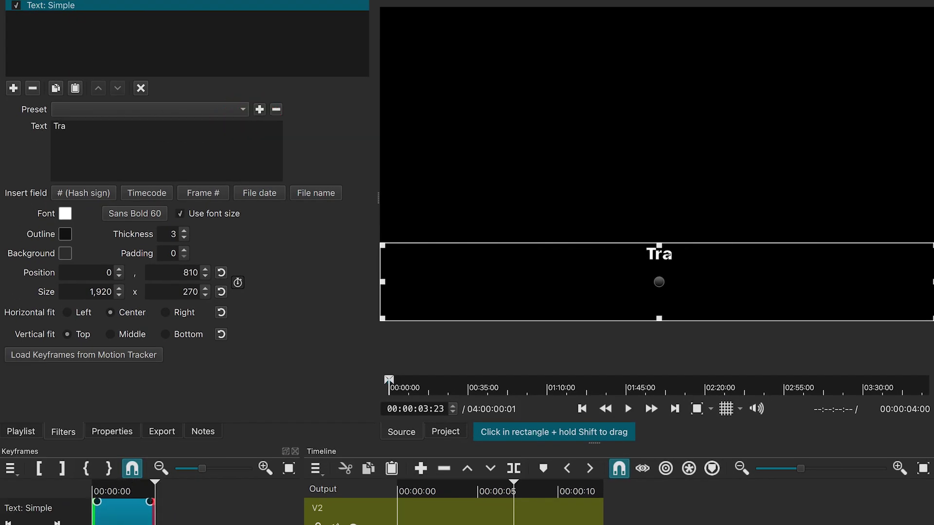
left_click(135, 215)
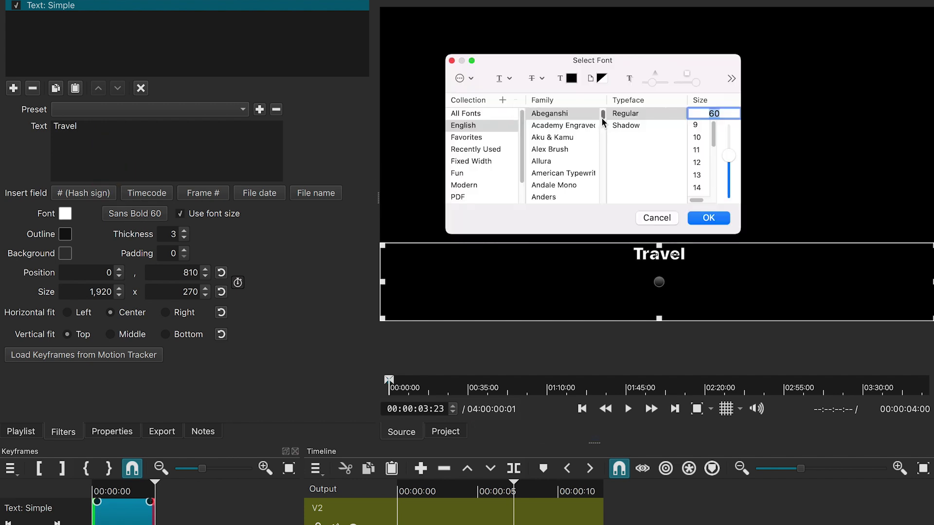
scroll(604, 122, "down", 10)
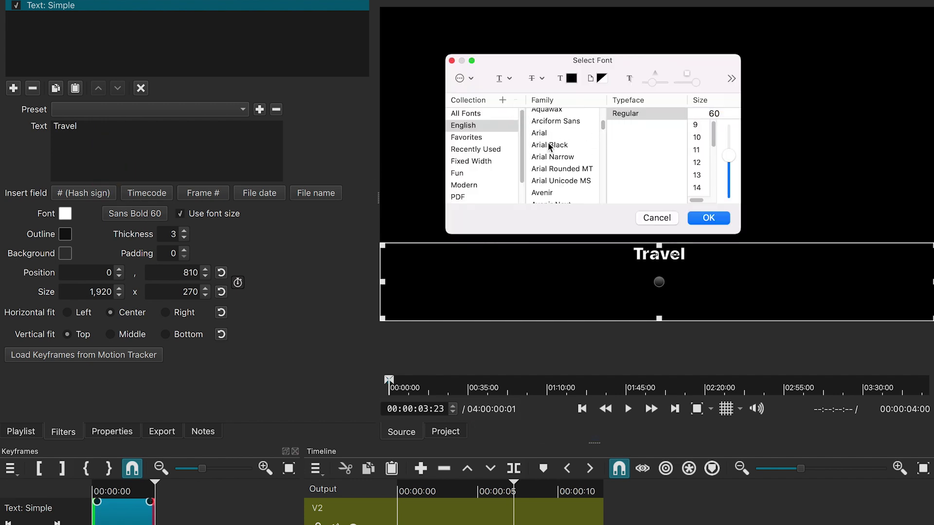
left_click(549, 146)
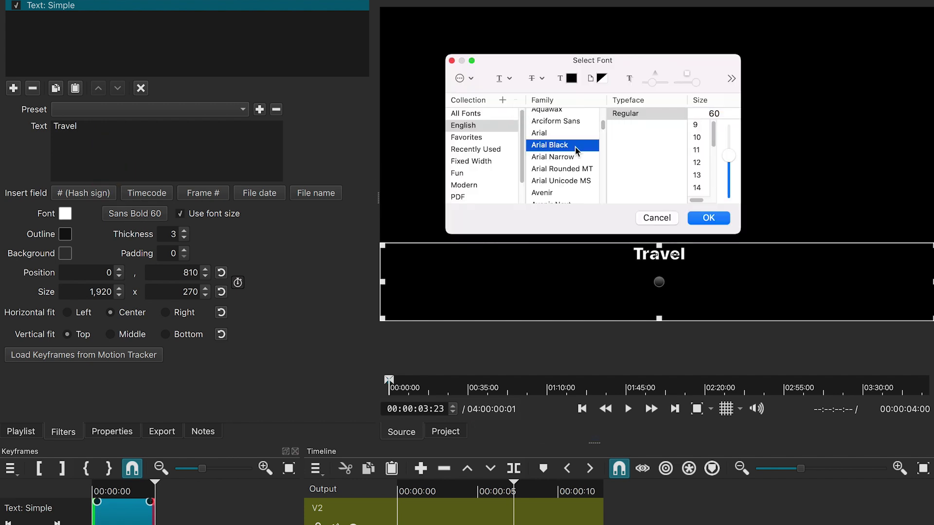
left_click(704, 219)
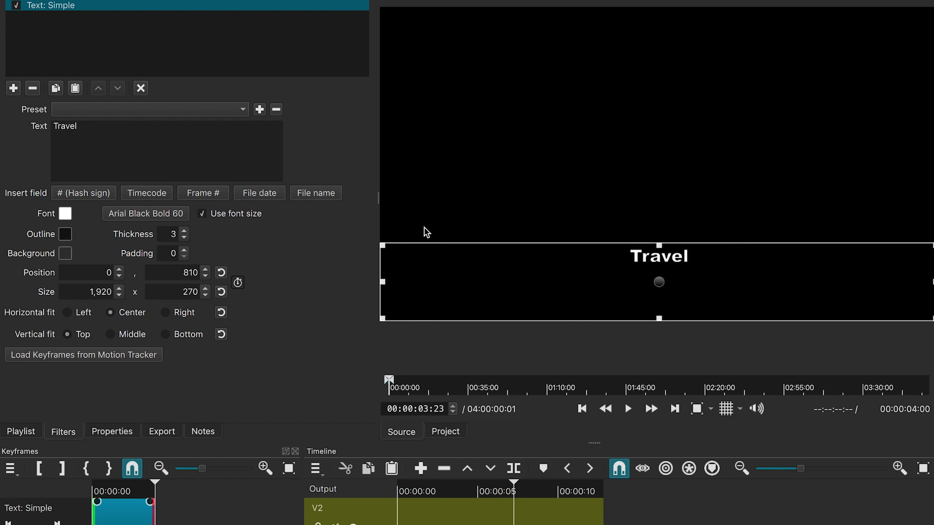
- Let the title scale up without a fixed font size, centre it vertically, and drag it onto V2
left_click(204, 215)
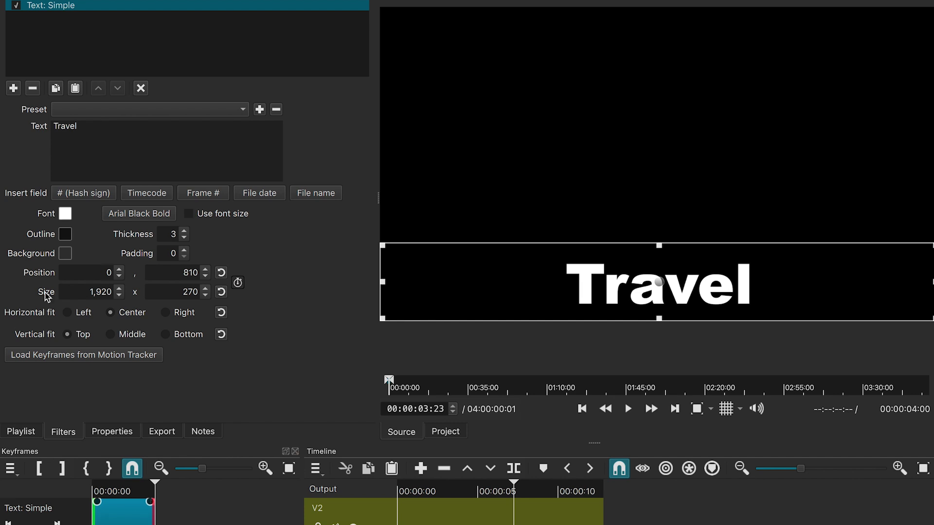
left_click(111, 336)
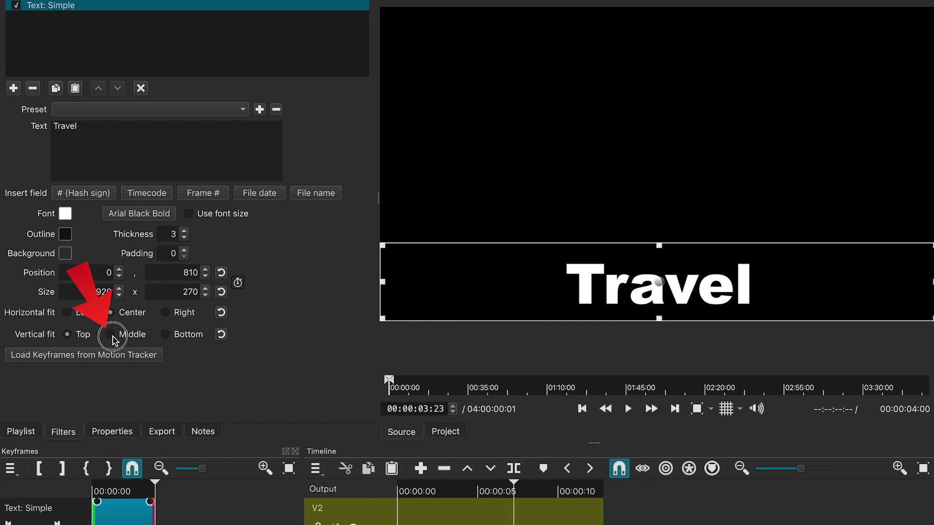
left_click_drag(670, 287, 400, 500)
- Stretch the Travel clip on V2 across the whole car clip, hide V2, and select the car clip
left_click_drag(400, 393, 400, 393)
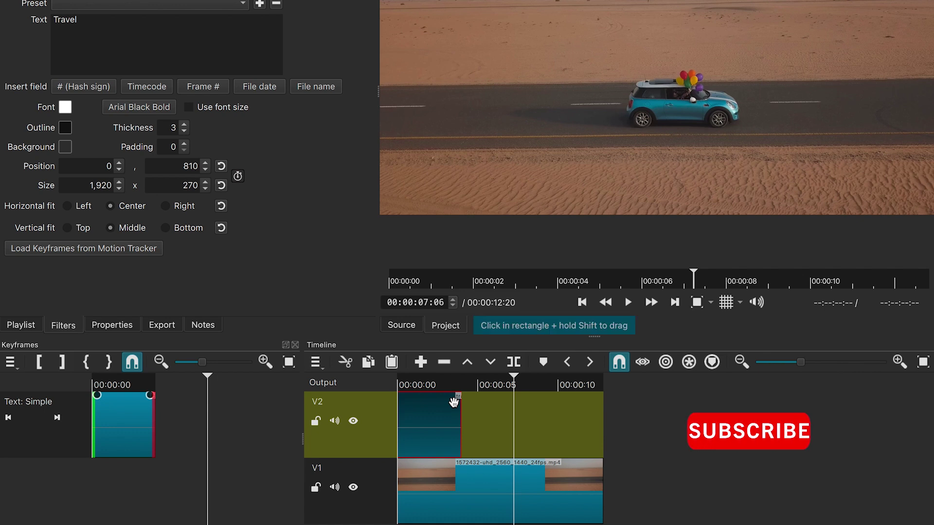
left_click_drag(461, 414, 603, 416)
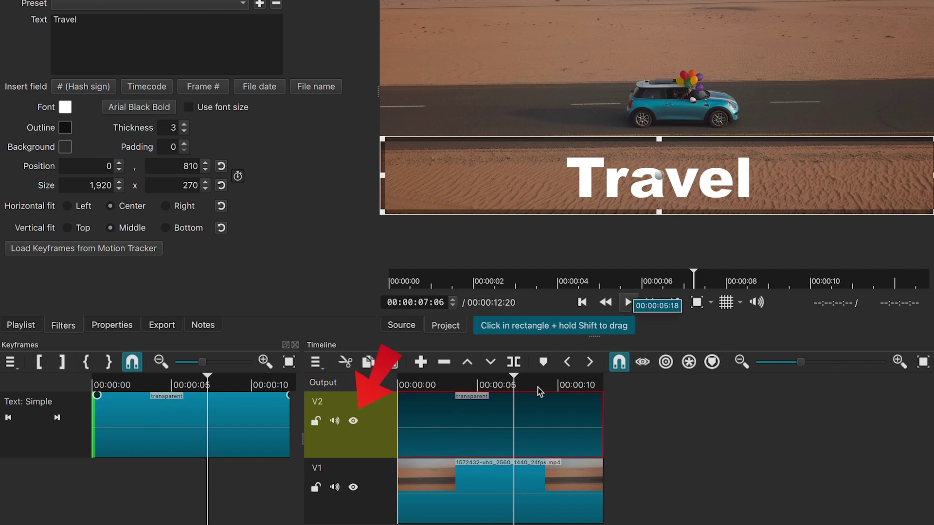
left_click(353, 421)
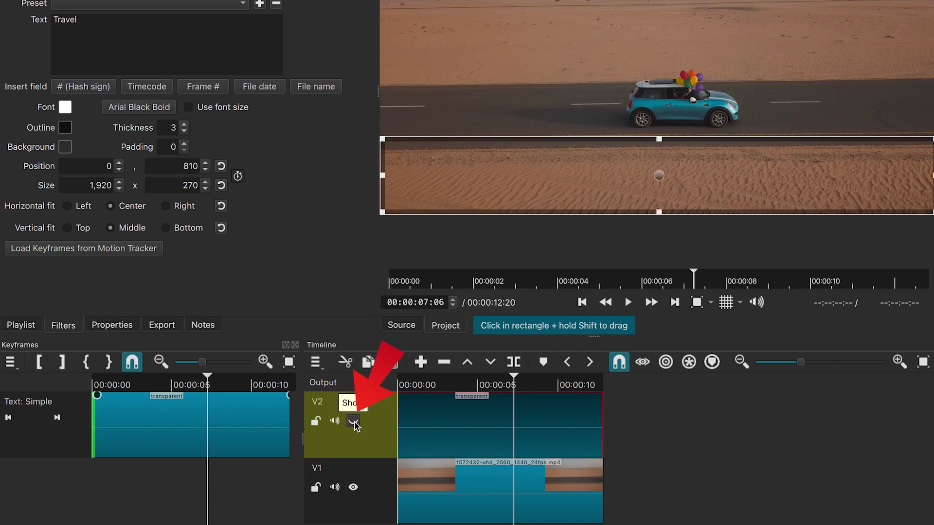
left_click(437, 490)
left_click(450, 384)
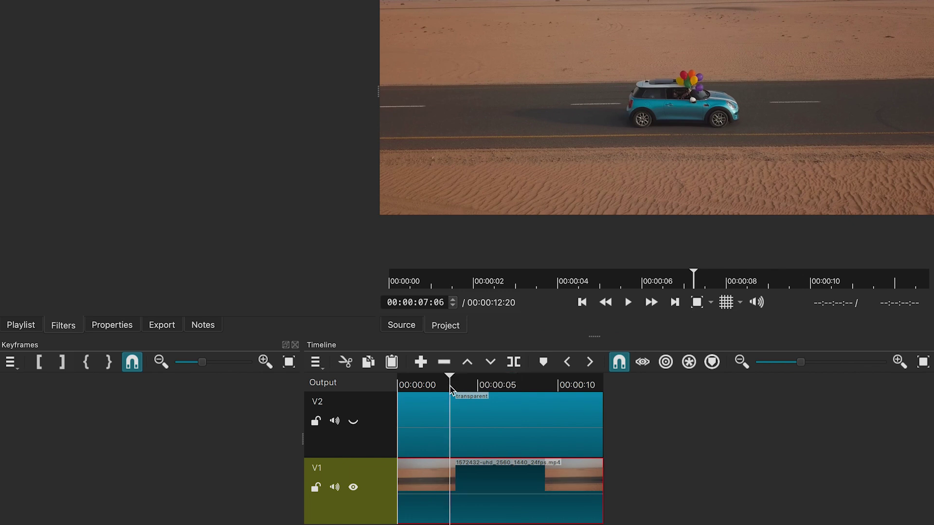
- Add a Motion Tracker filter to the car clip at 00:00:03:18
left_click(458, 385)
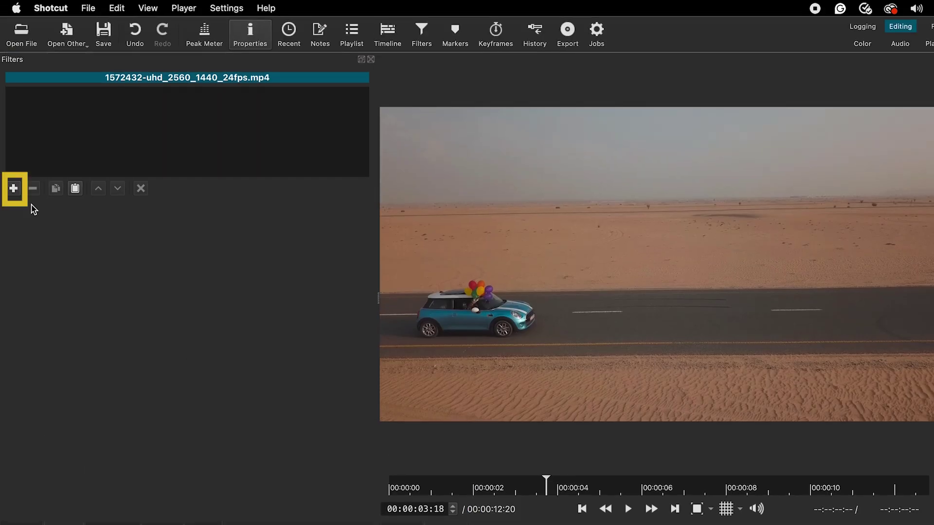
left_click(13, 189)
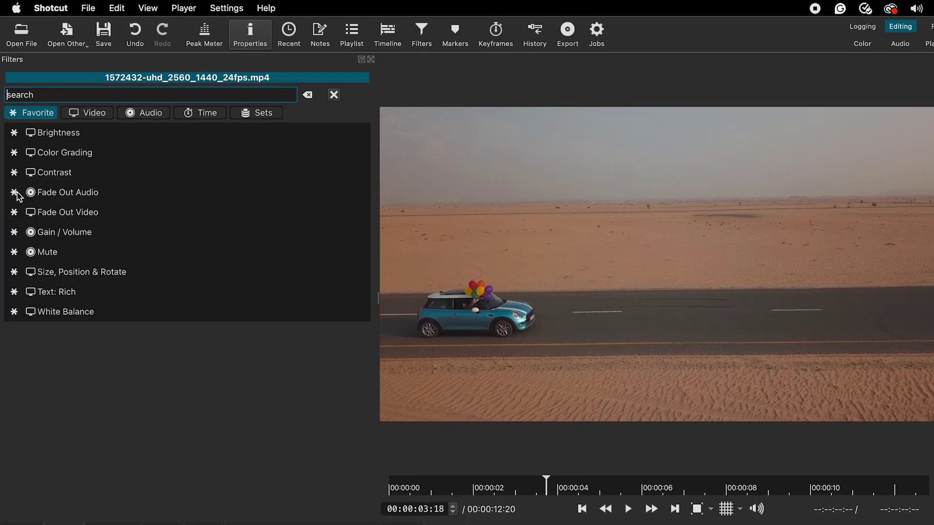
left_click(69, 93)
type("motion")
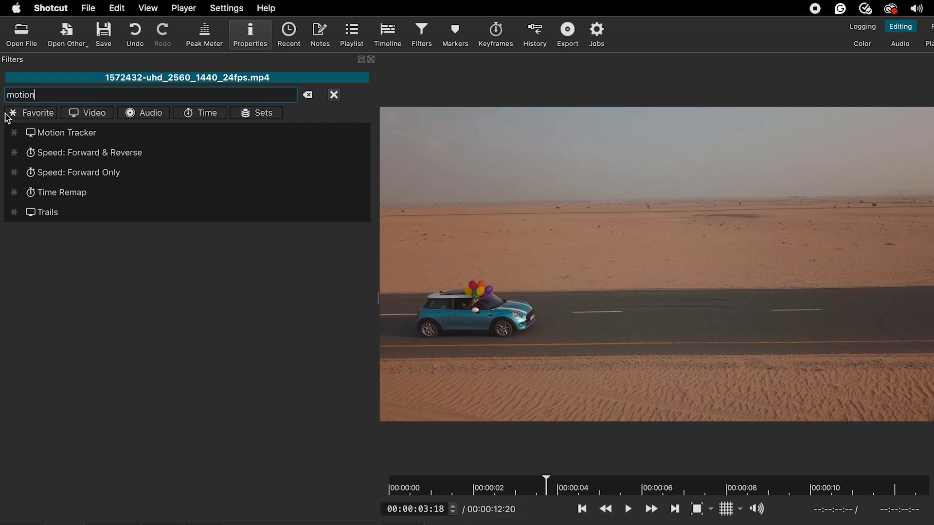
left_click(73, 136)
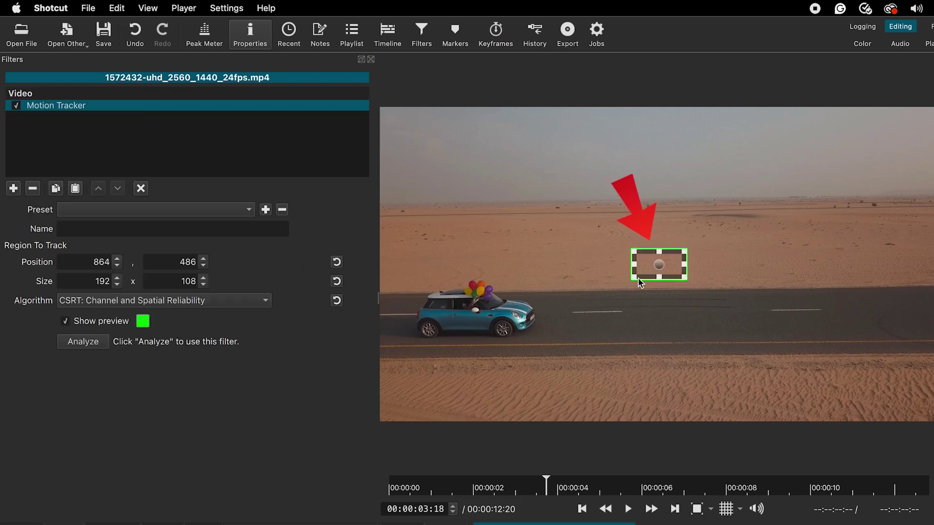
- Place the tracking box over the roof balloons and set the algorithm to MIL
left_click_drag(660, 265, 497, 292)
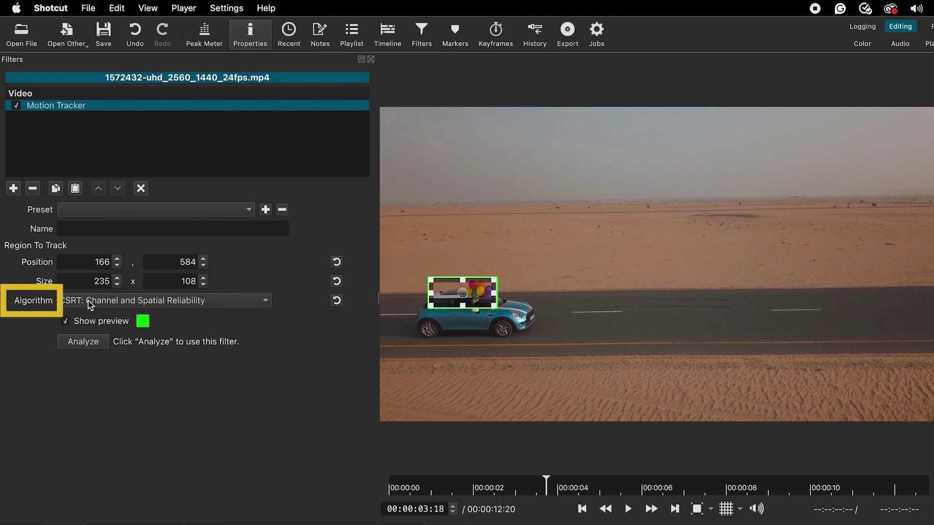
left_click(107, 302)
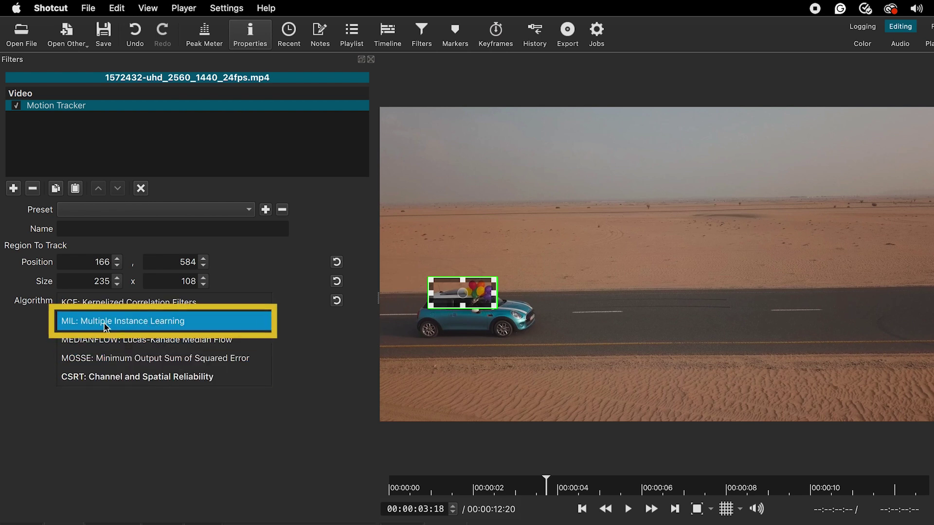
left_click(135, 325)
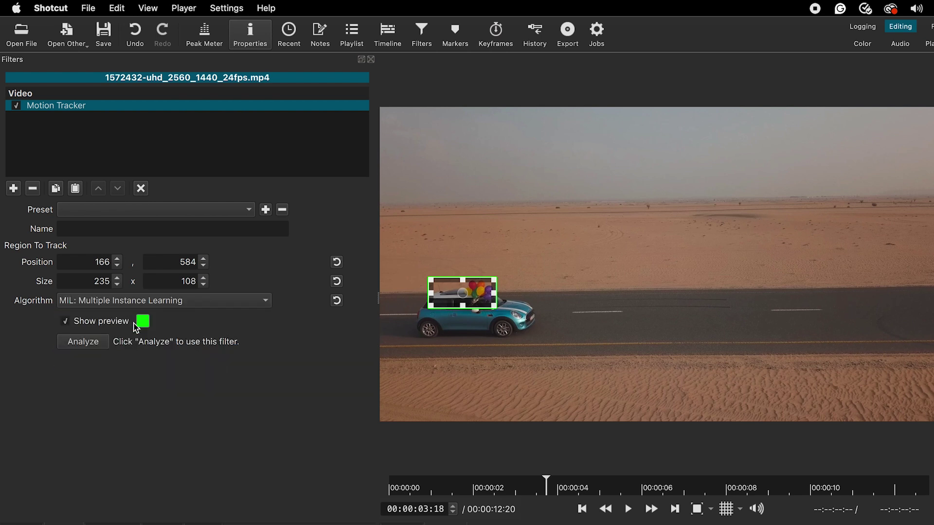
- Run the tracking analysis and play the clip to confirm the box follows the car
left_click(83, 342)
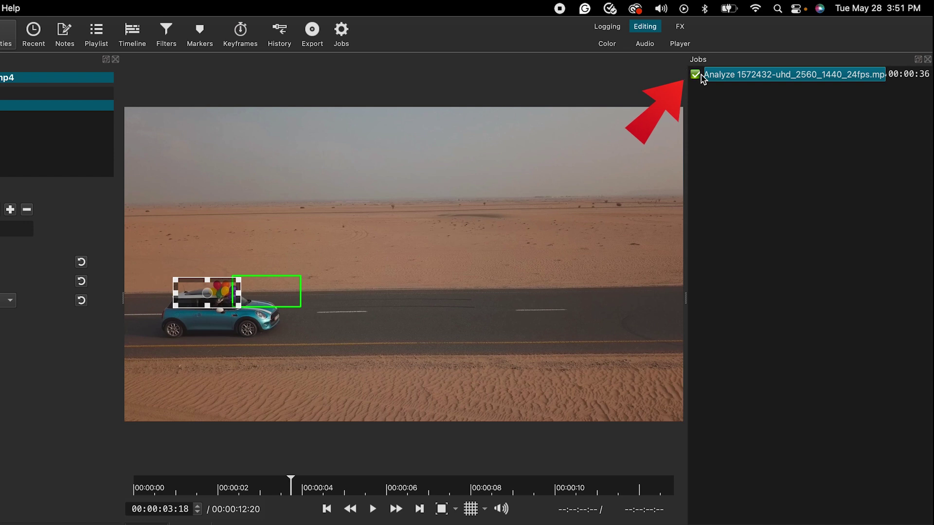
left_click(371, 509)
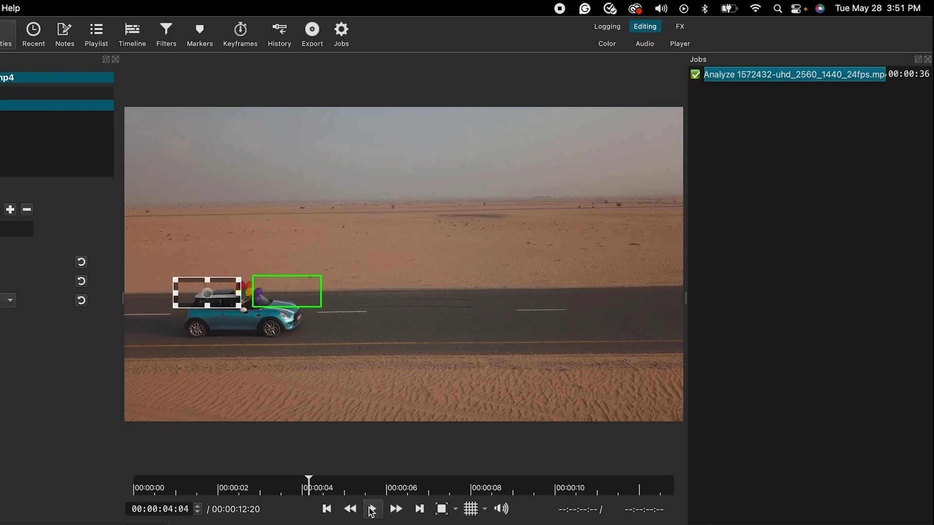
left_click(372, 510)
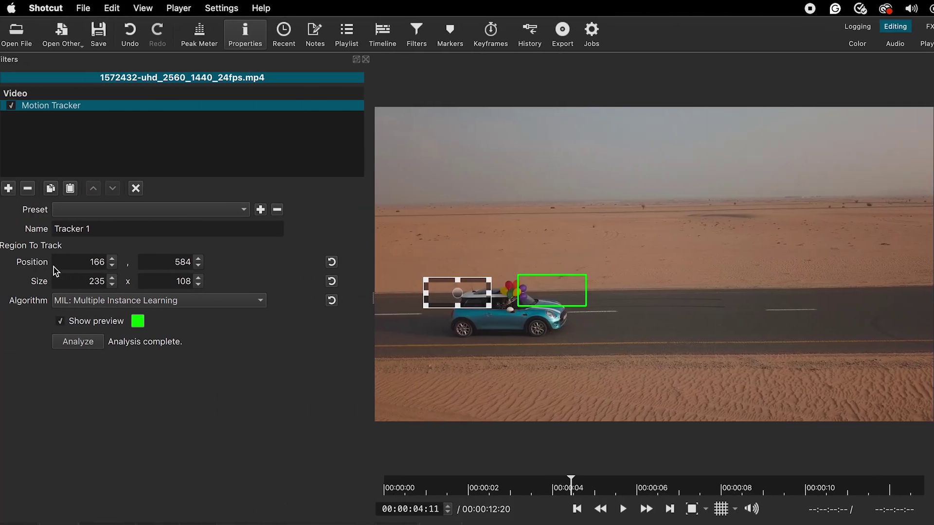
triple_click(102, 232)
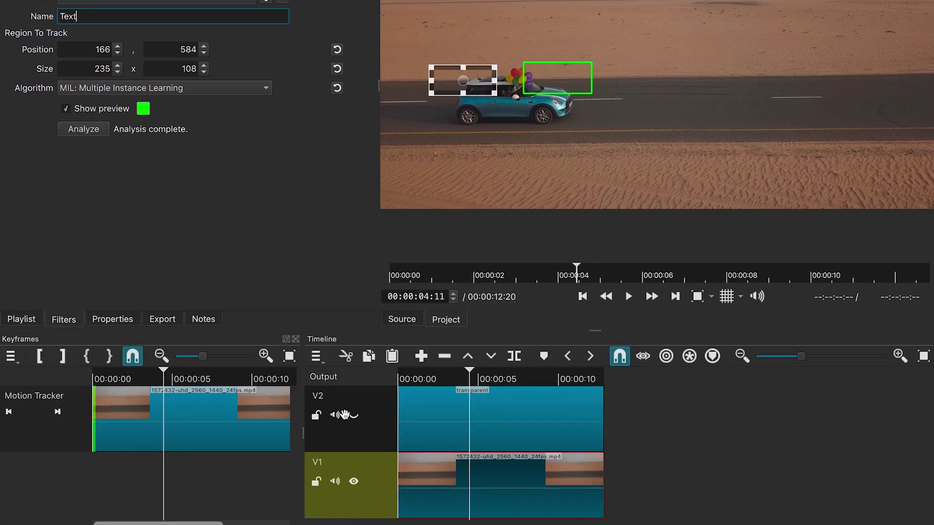
- Move and resize the Travel title to 629x167 at 121,454, just above the car
left_click(354, 416)
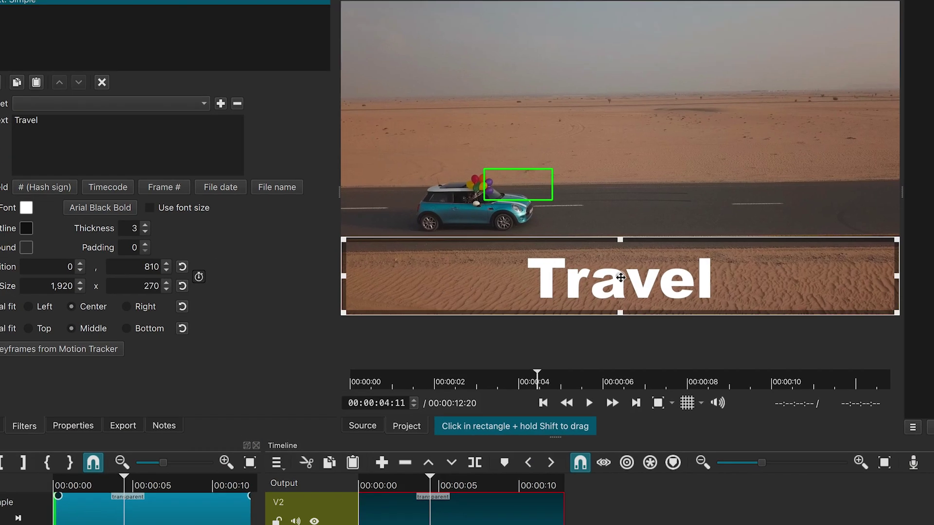
left_click_drag(678, 175, 638, 81)
left_click_drag(858, 147, 552, 168)
left_click_drag(459, 191, 480, 158)
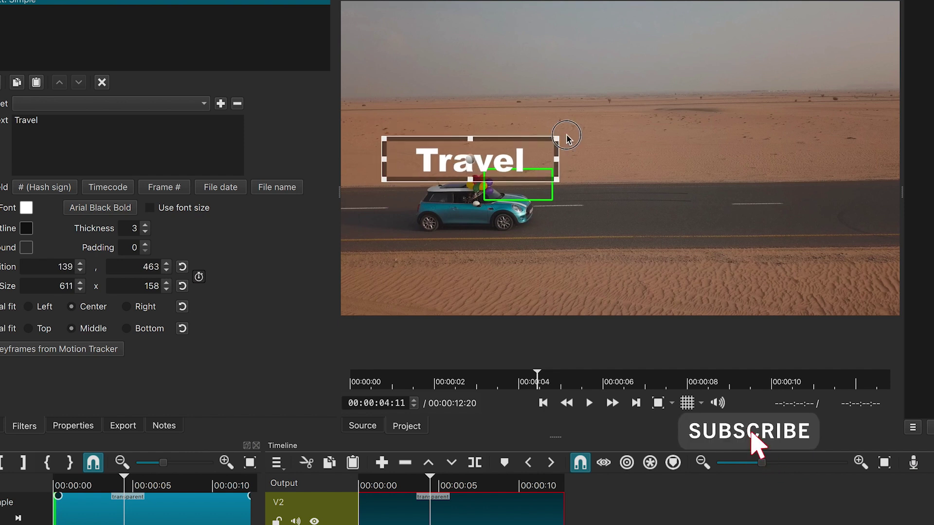
left_click_drag(568, 140, 569, 137)
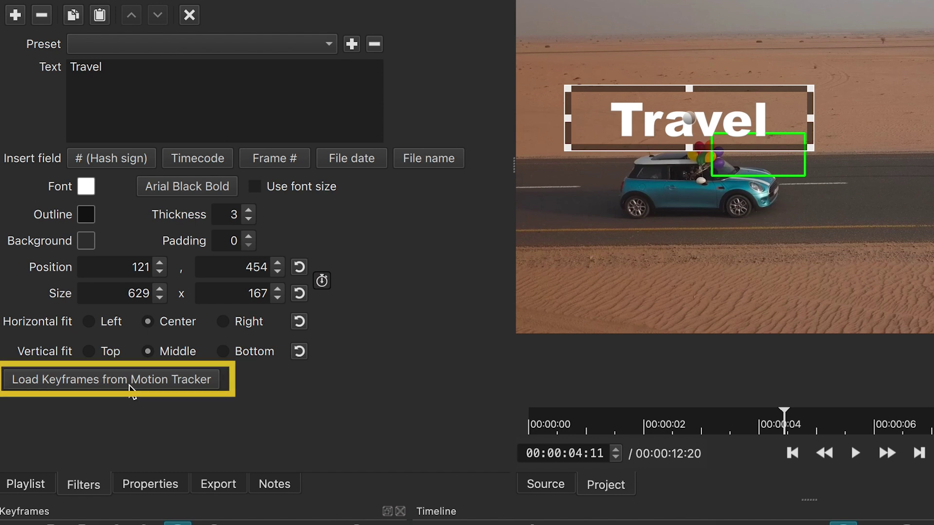
- Load keyframes from the 'Text' tracker as Relative Position from start onto the title
left_click(101, 382)
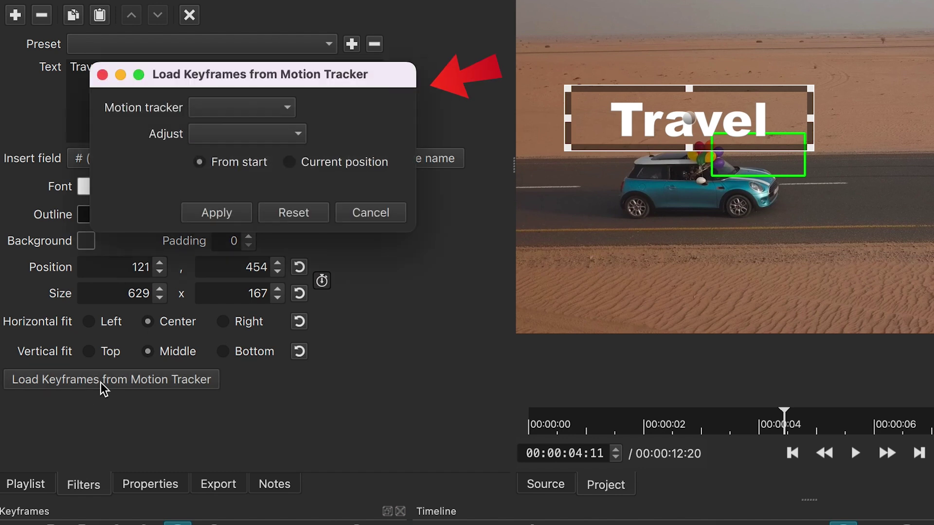
left_click(246, 108)
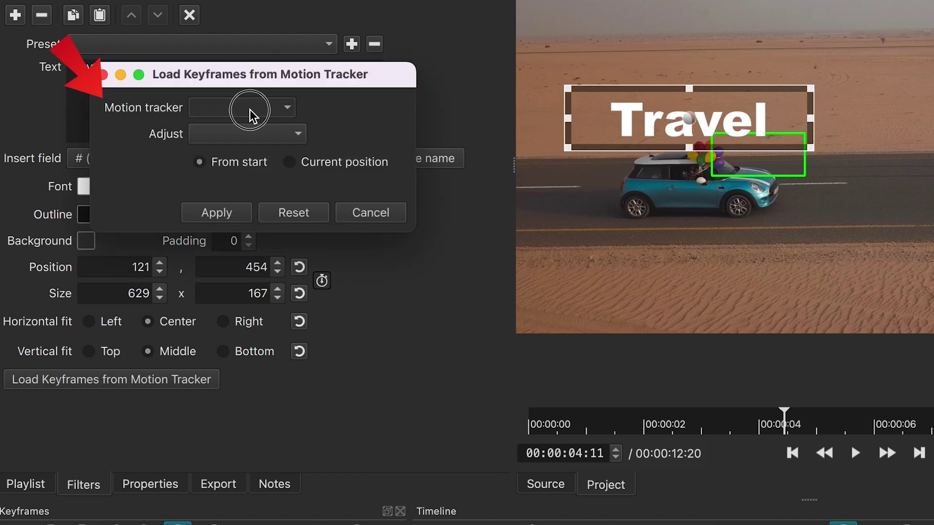
left_click(214, 139)
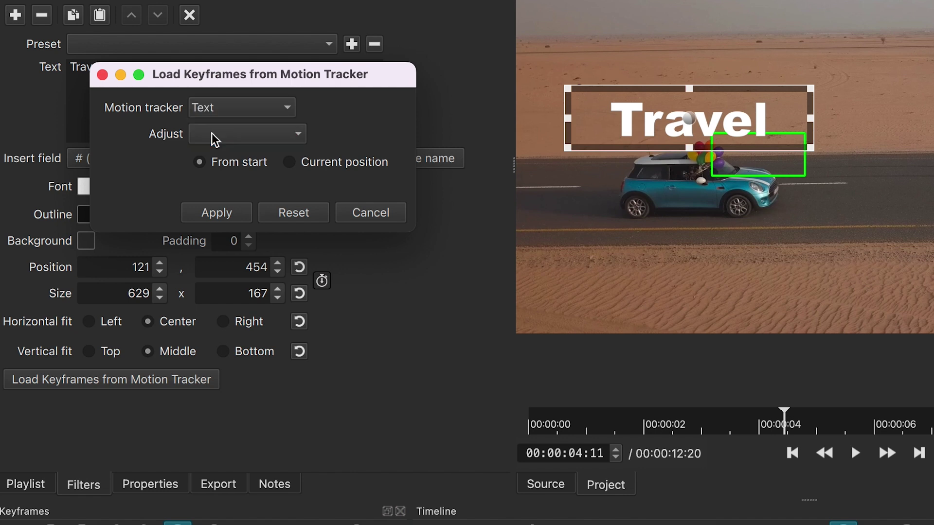
left_click(228, 142)
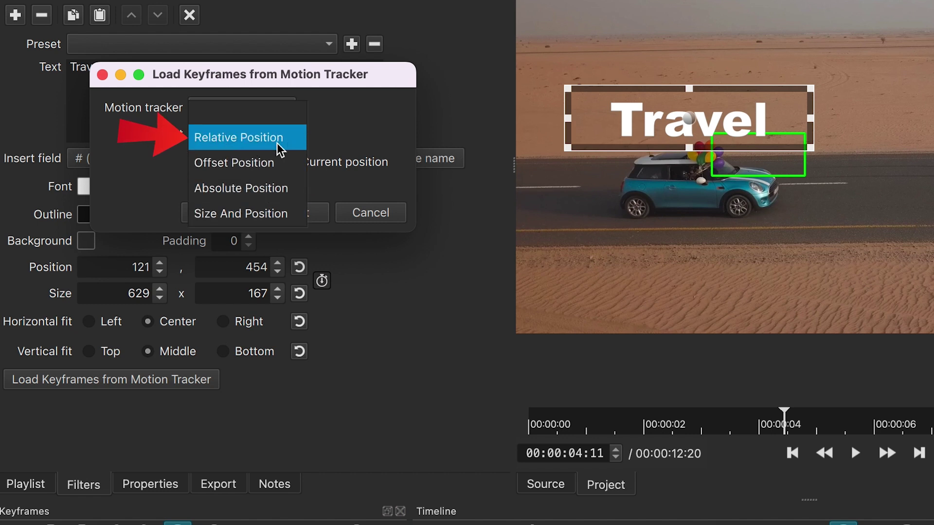
left_click(253, 148)
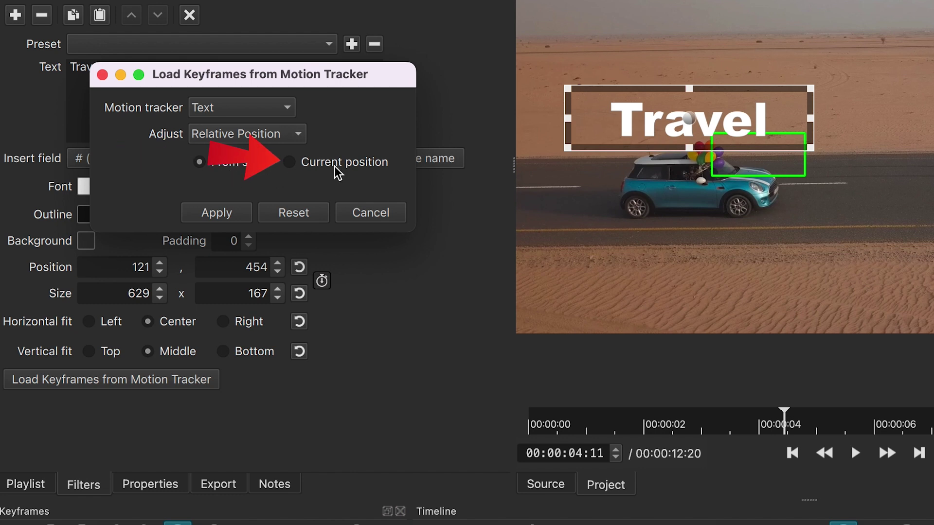
left_click(223, 215)
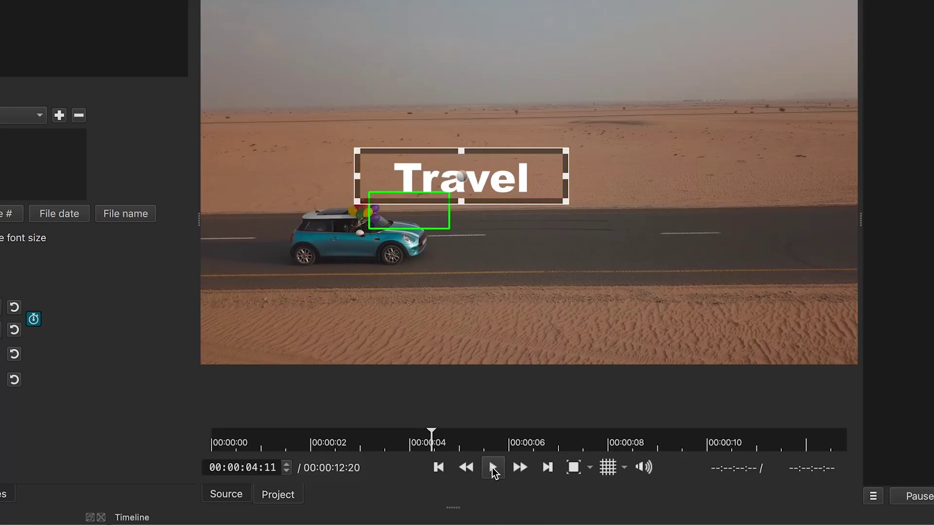
left_click(492, 468)
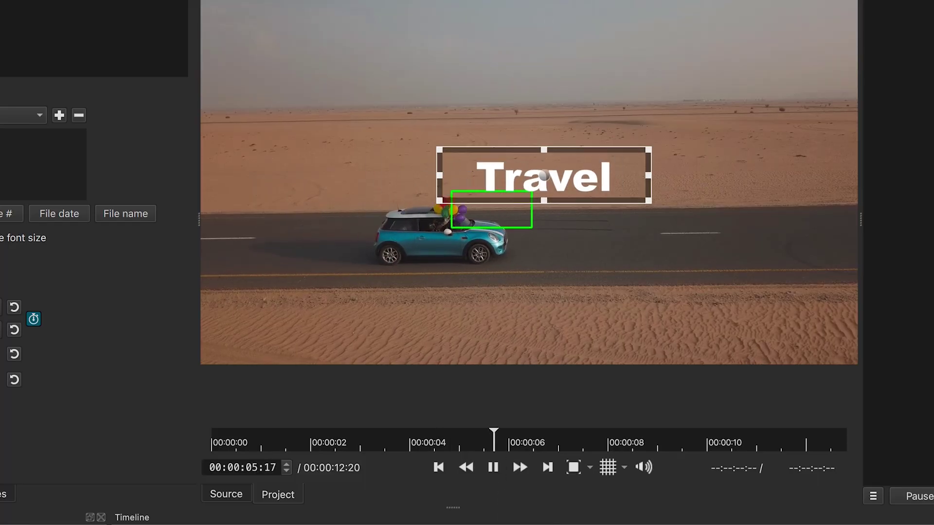
left_click(493, 467)
key("Right")
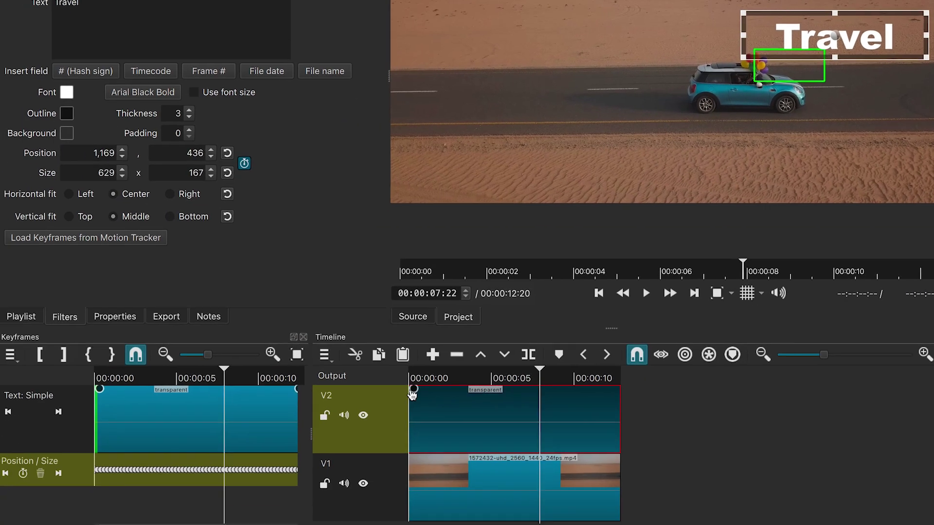
left_click(427, 378)
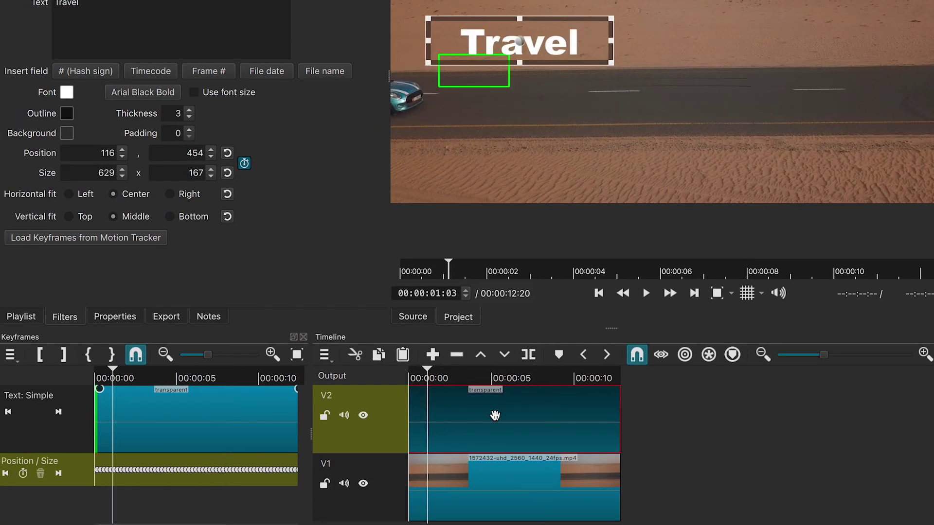
left_click(429, 376)
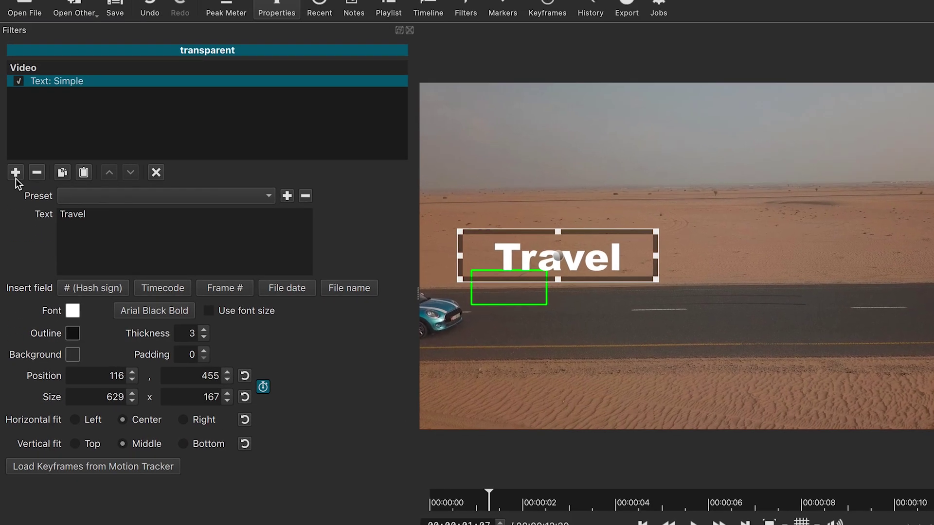
left_click(16, 177)
- Add a Size, Position & Rotate filter to the title and move the playhead to about 00:00:02:12
type("s")
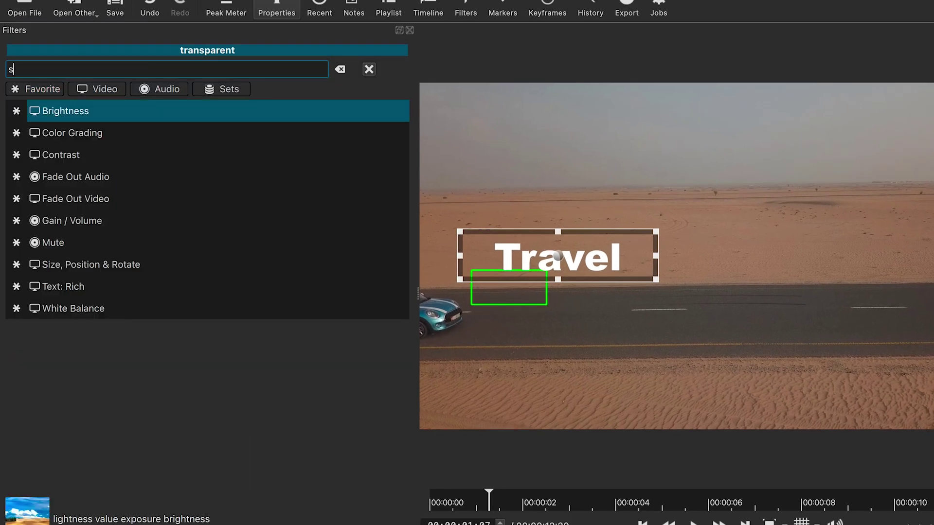
type("ize")
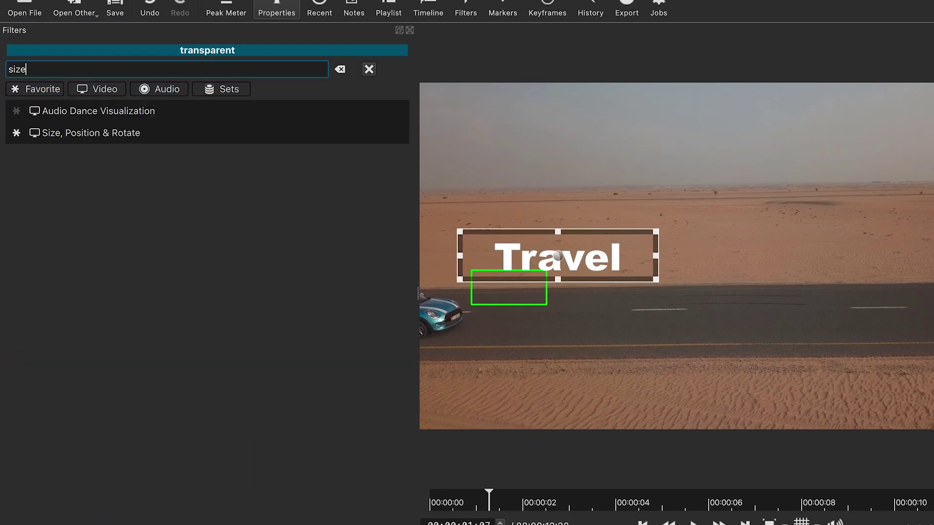
left_click(100, 133)
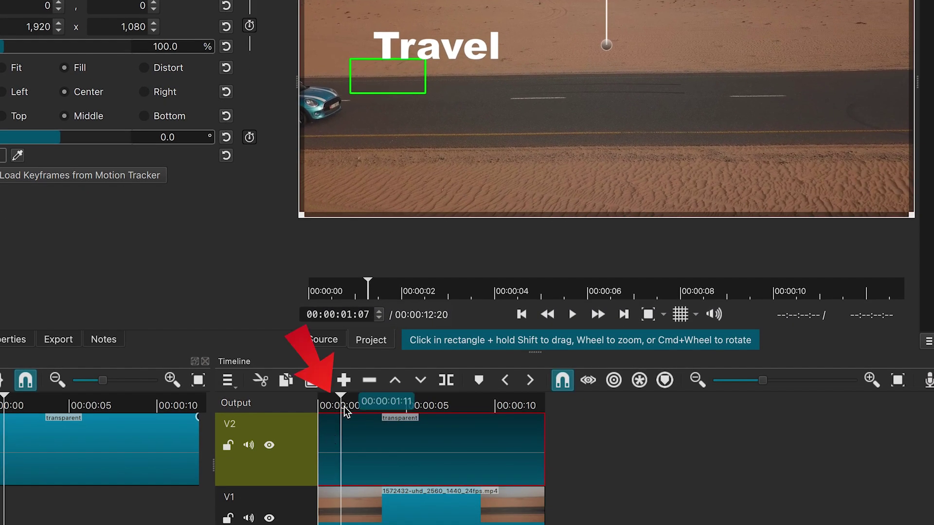
left_click(462, 524)
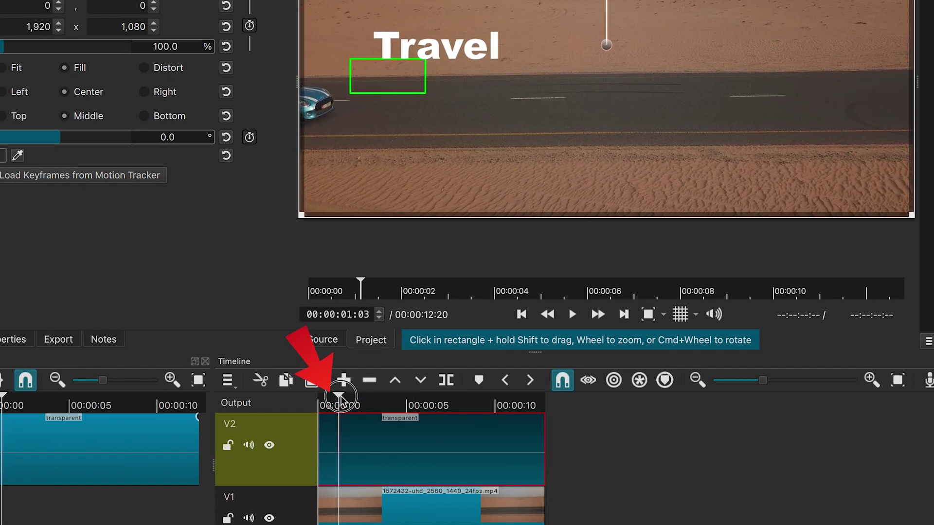
mouse_move(339, 399)
left_mouse_down()
mouse_move(365, 400)
mouse_move(342, 405)
mouse_move(352, 405)
left_mouse_up()
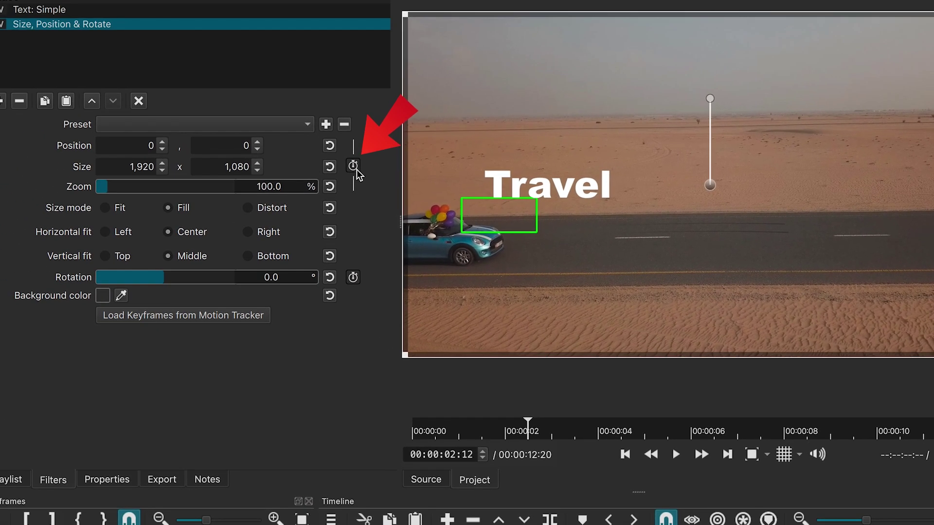
- Enable Size & Position keyframing and shift the title layer left at the clip start
left_click(353, 166)
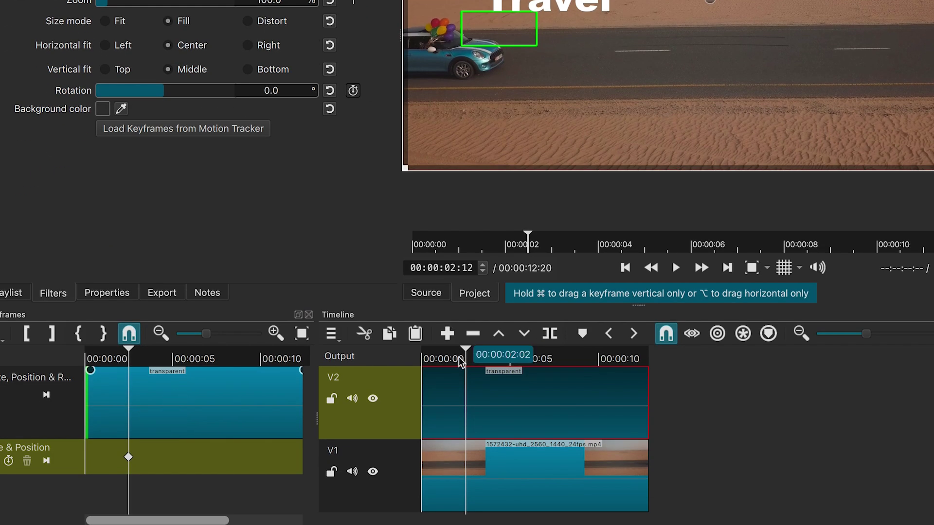
left_click_drag(465, 351, 425, 358)
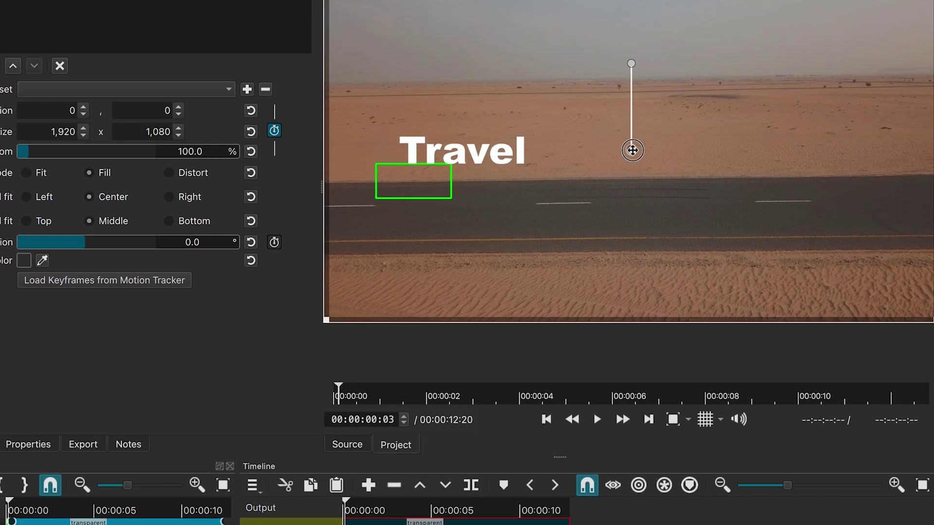
left_click_drag(707, 0, 597, 1)
left_click_drag(519, 155, 415, 158)
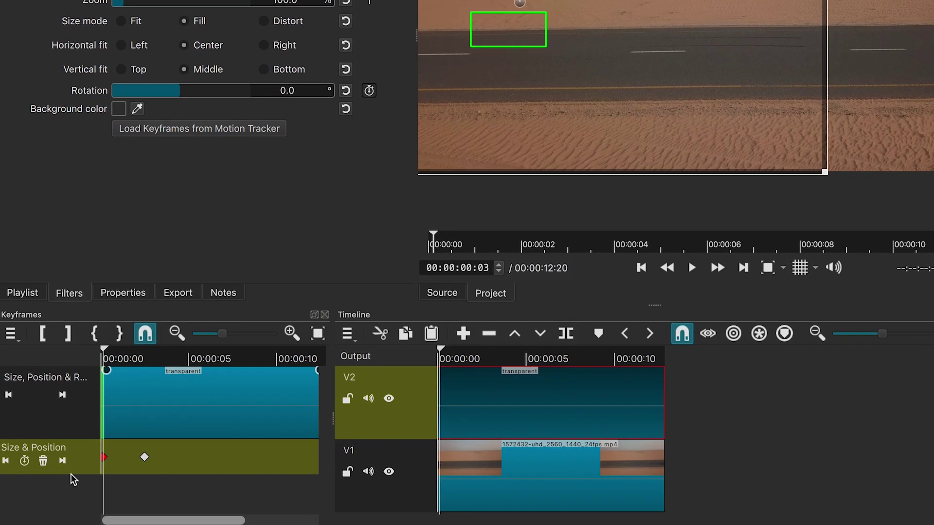
- Shift the title layer left again at the 00:00:02:12 keyframe
left_click(62, 461)
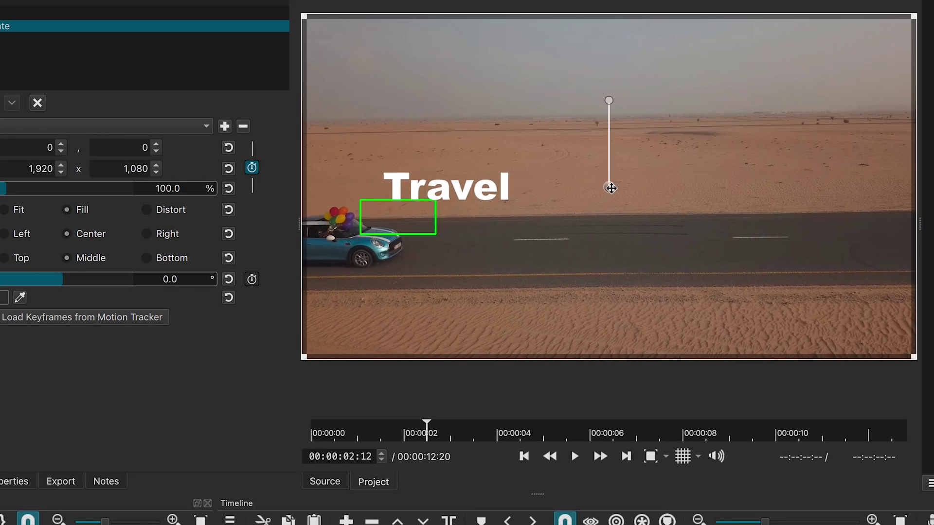
left_click_drag(611, 189, 480, 194)
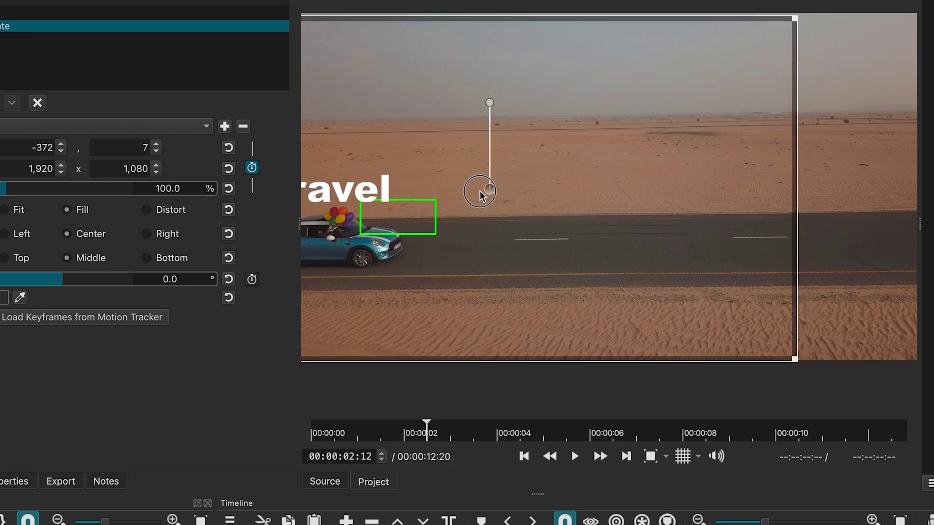
left_click_drag(108, 391, 76, 392)
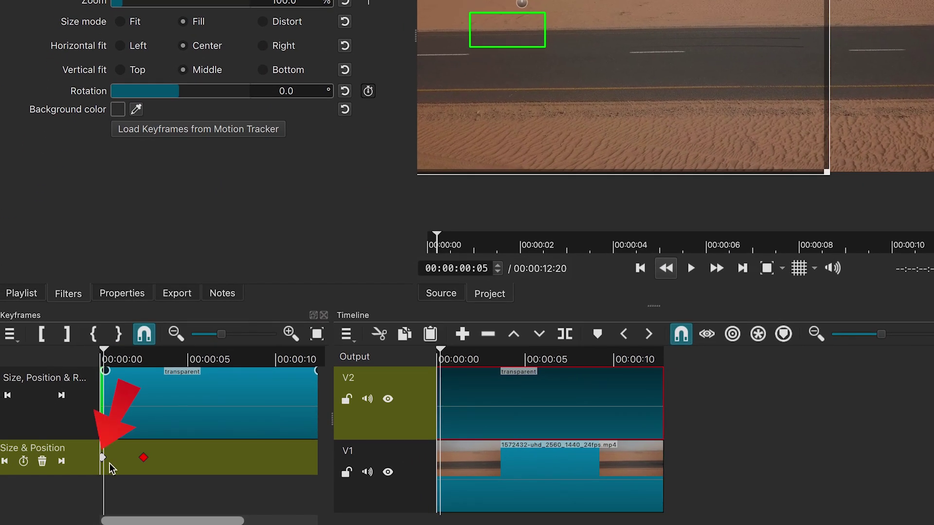
- Set both Size & Position keyframes to Smooth and play from the start to preview the slide-in
right_click(103, 459)
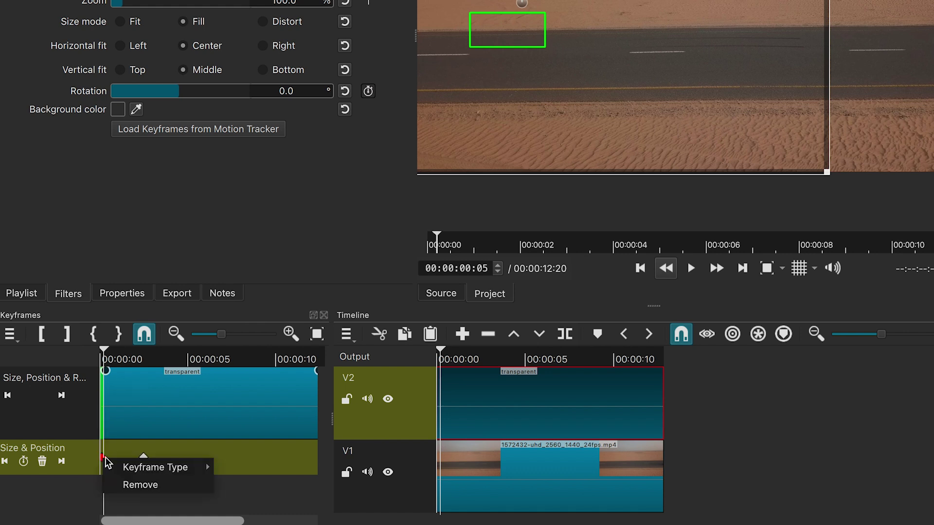
mouse_move(145, 468)
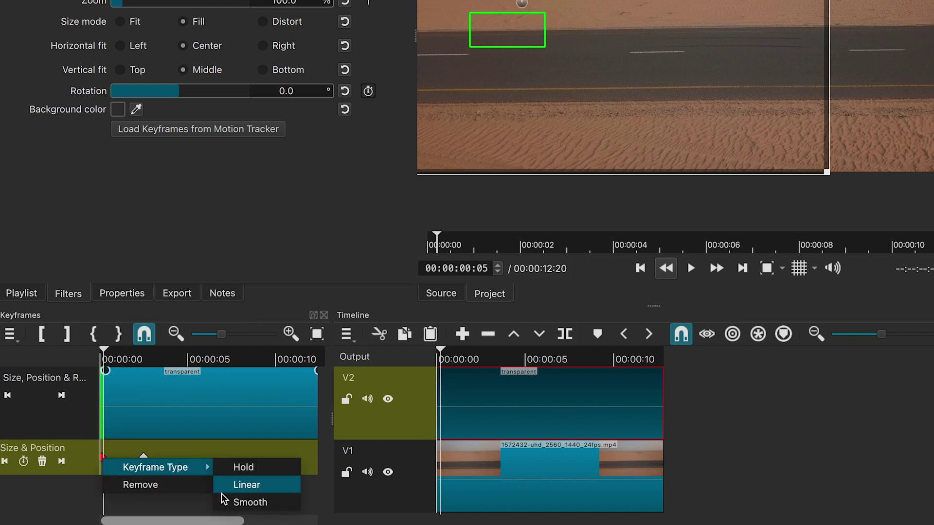
left_click(247, 504)
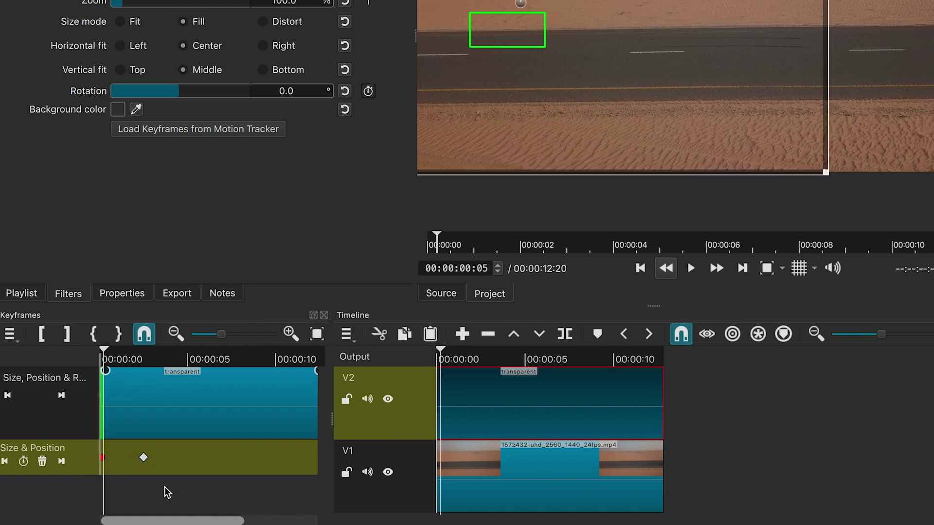
right_click(143, 461)
mouse_move(189, 472)
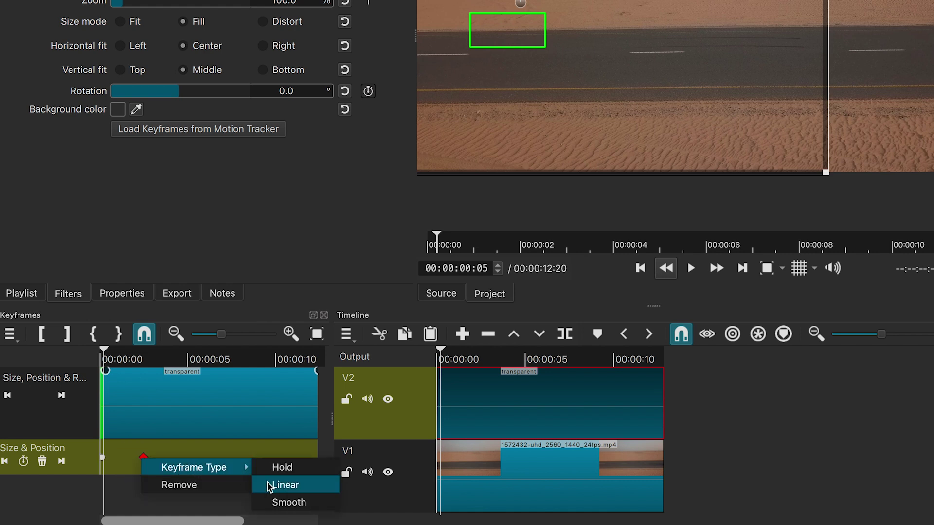
left_click(278, 504)
left_click_drag(107, 350, 98, 351)
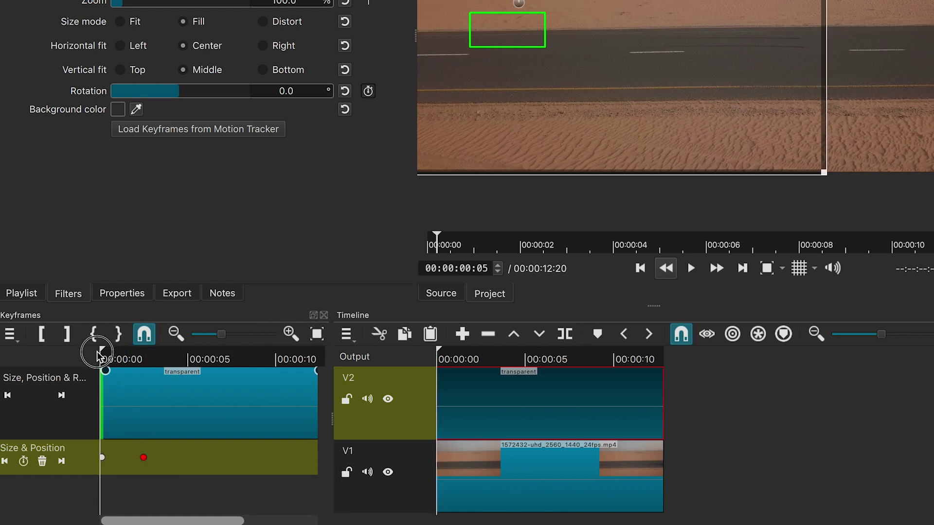
left_click(691, 268)
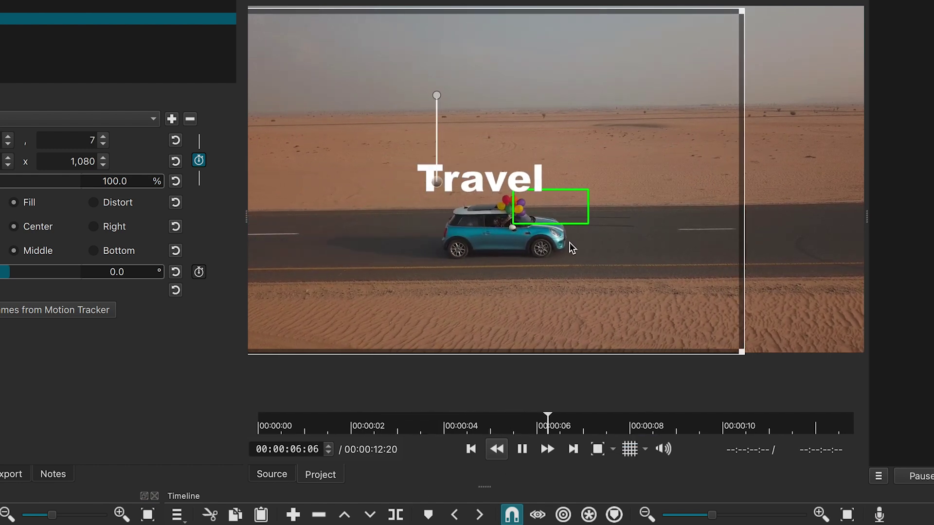
- At the first title keyframe, move the Travel title to position -326, 0
left_click(521, 450)
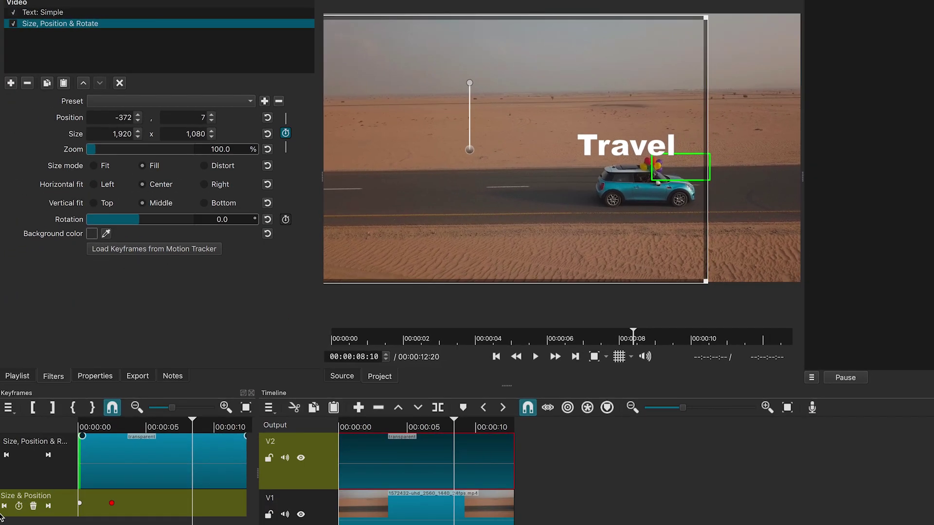
left_click(5, 506)
left_click_drag(473, 150, 490, 152)
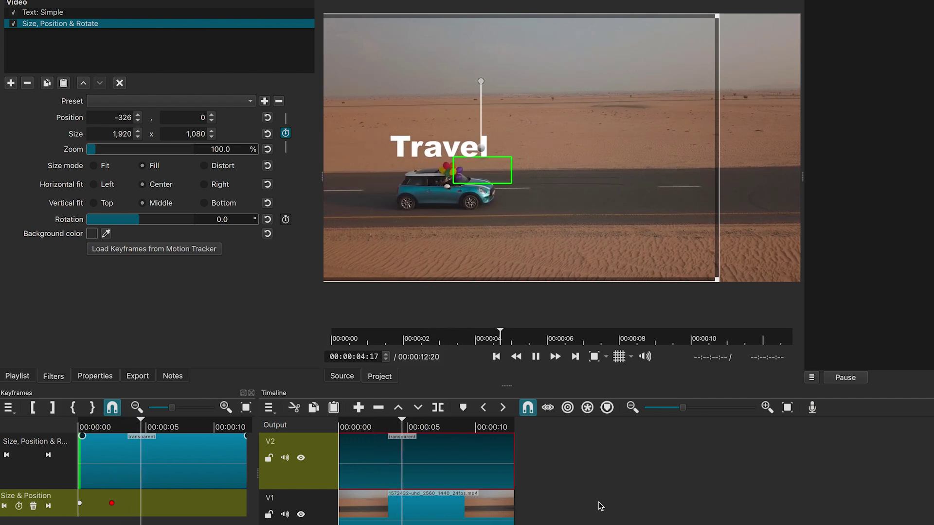
- Play and scrub through the clip to confirm the title follows the car, ending near 00:00:08:09
key("space")
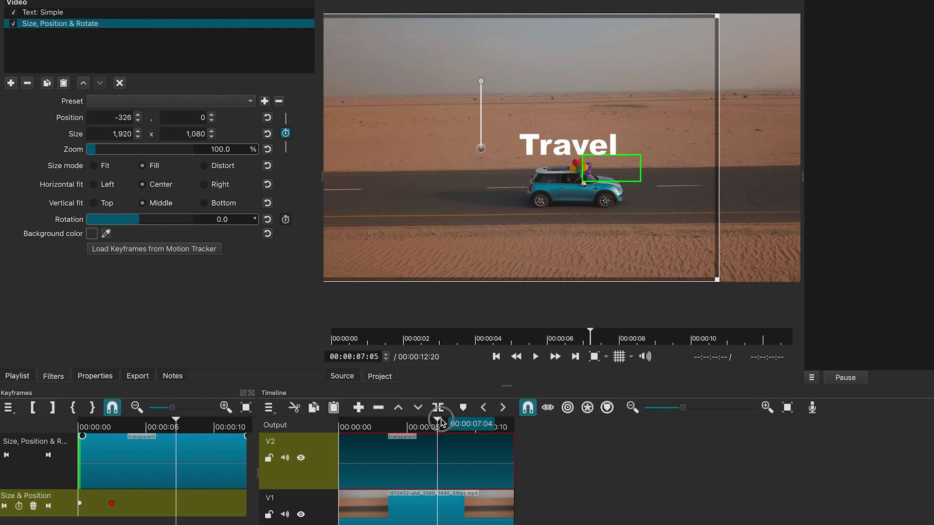
left_click_drag(440, 422, 481, 424)
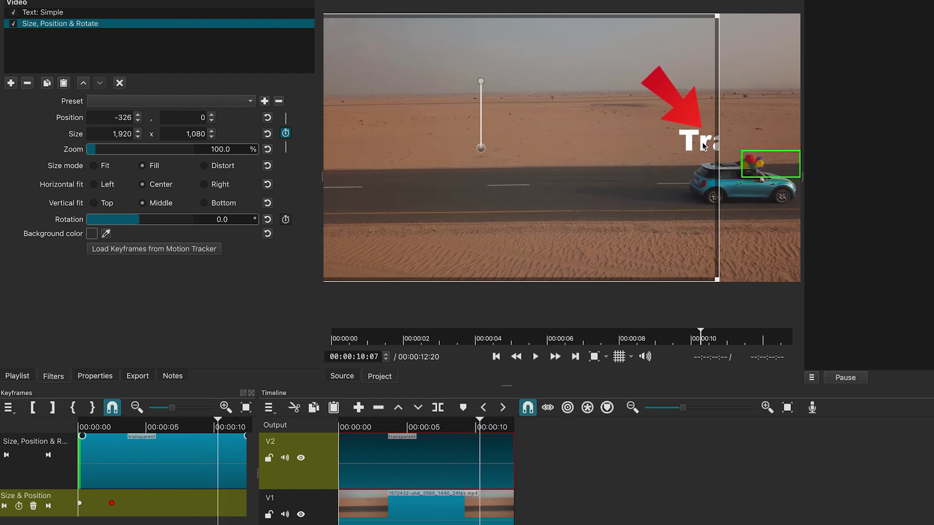
left_click_drag(481, 424, 454, 423)
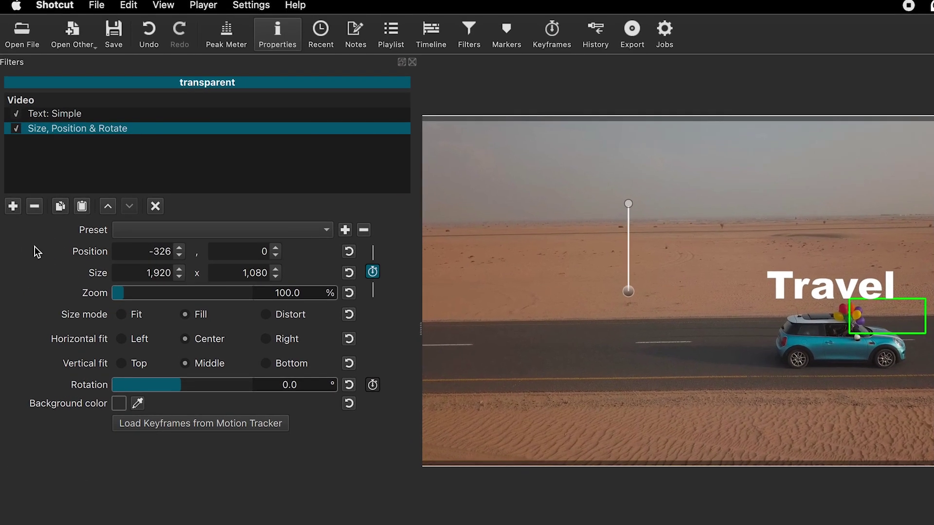
- Add a Crop: Rectangle filter with transparent padding to the Travel title clip
left_click(12, 206)
type("crop")
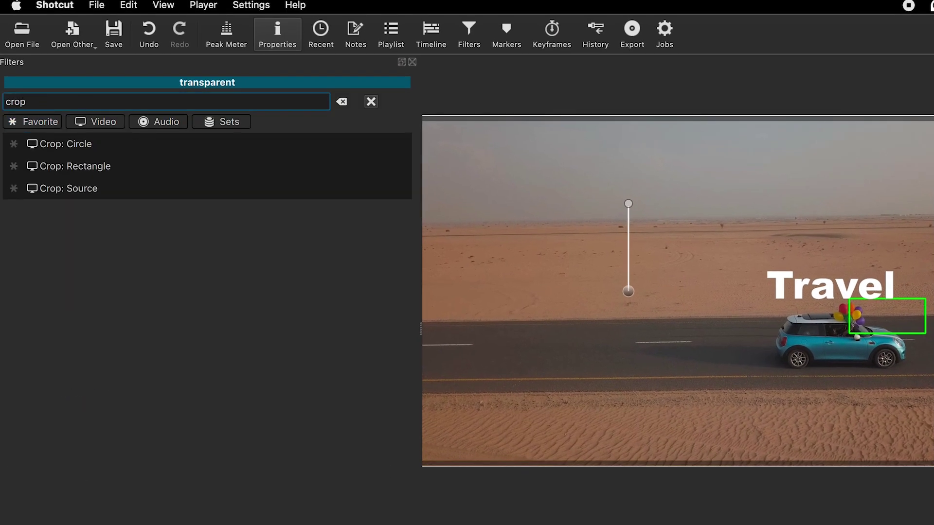
left_click(105, 168)
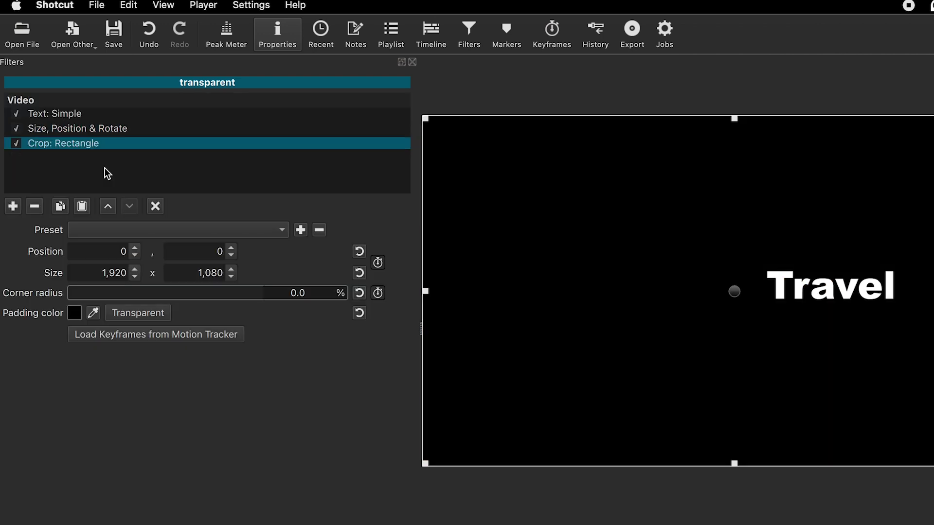
left_click(133, 315)
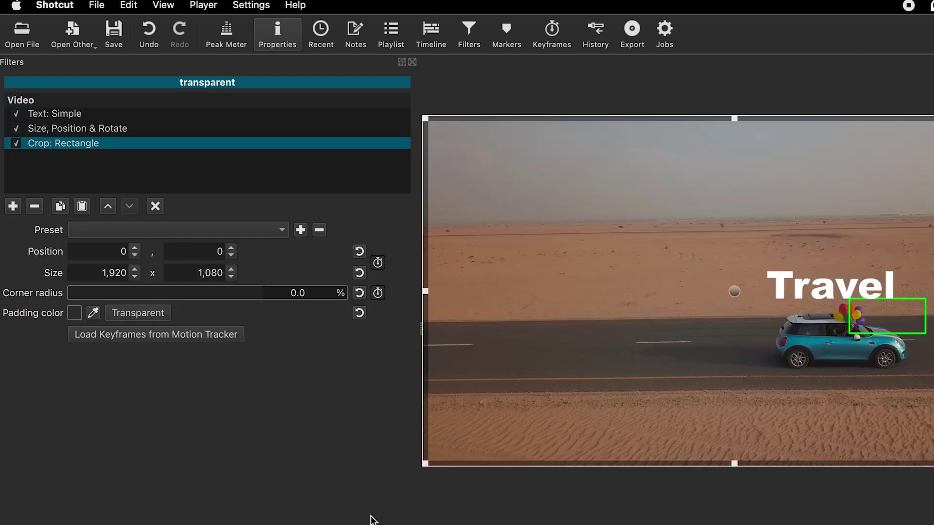
left_click(59, 129)
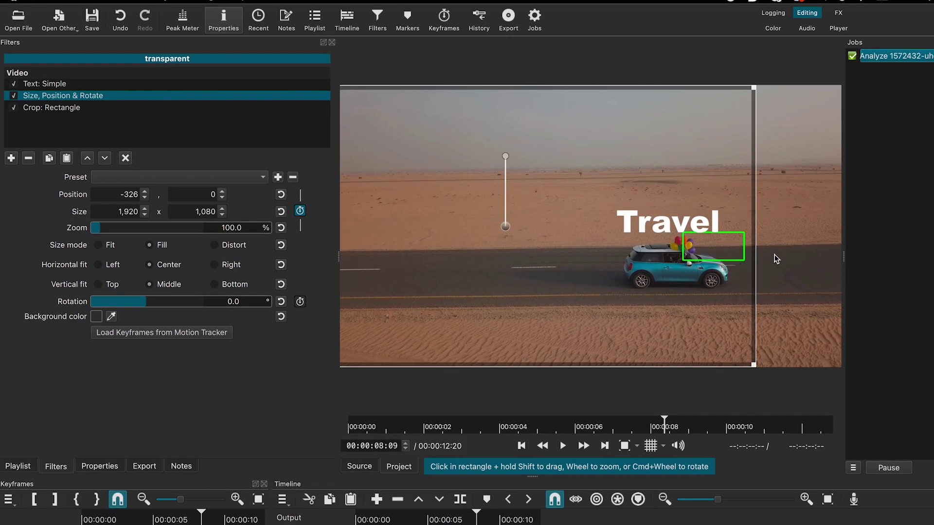
- Keyframe the crop width narrowing from 1,598 to 1,411 around the 10-second mark
left_click(71, 109)
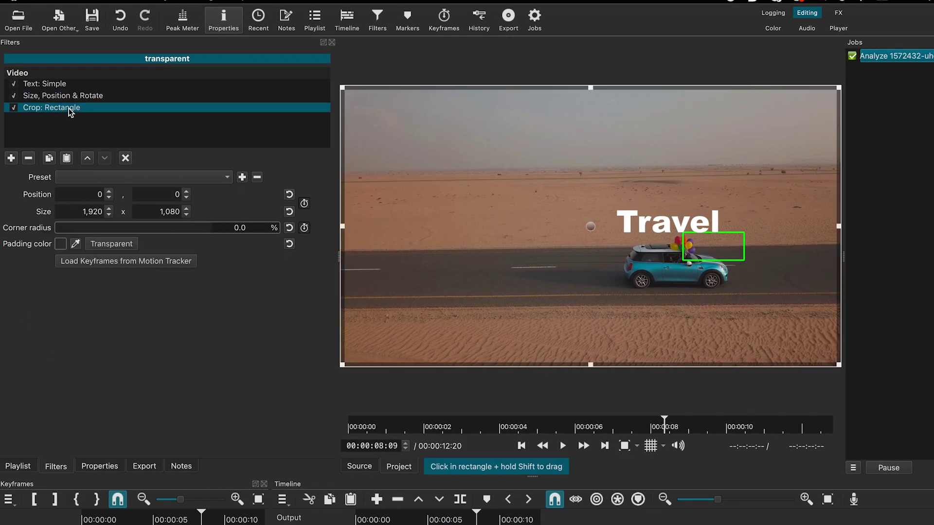
left_click_drag(839, 226, 748, 232)
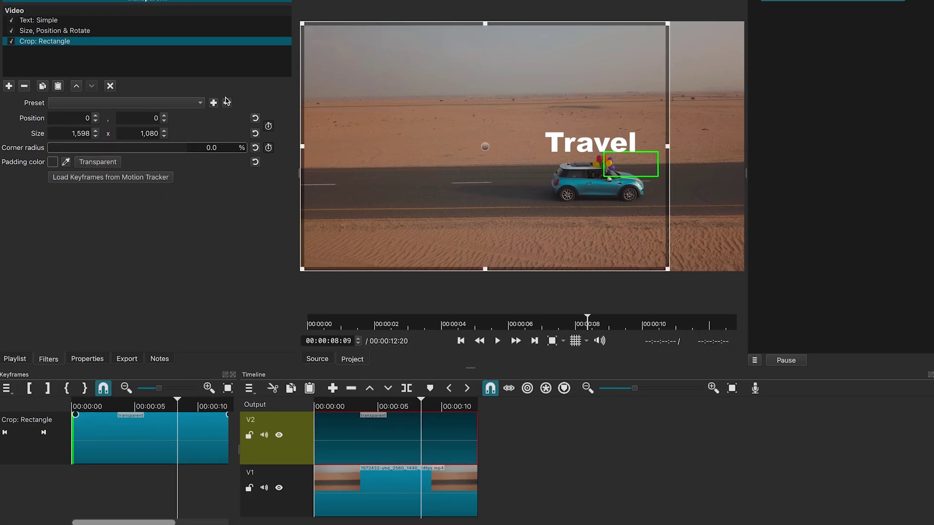
left_click(269, 127)
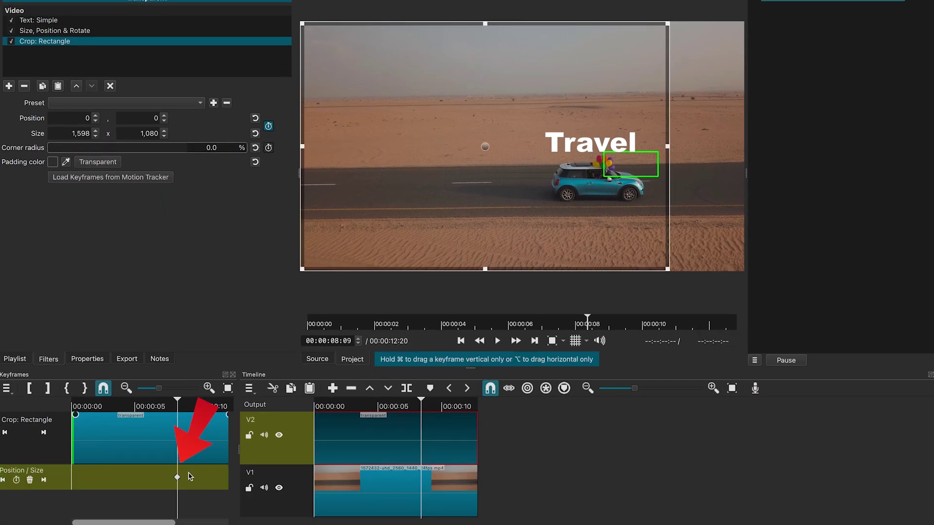
left_click_drag(422, 403, 446, 399)
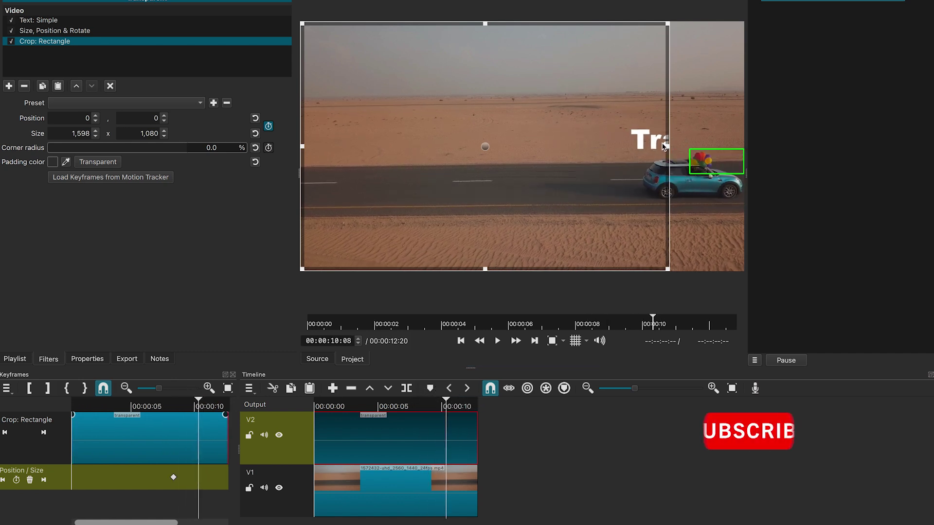
left_click_drag(670, 147, 621, 155)
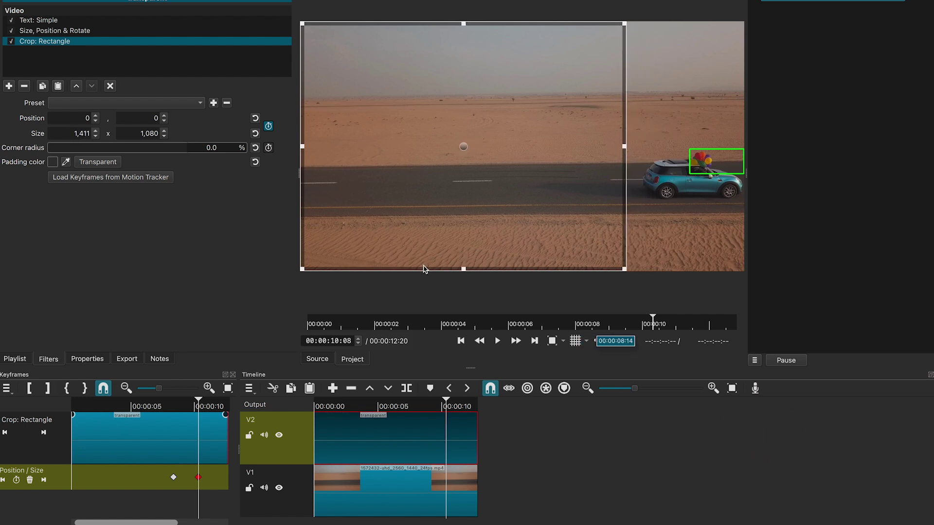
- Preview playback until the title is cropped out, then select the car video clip
left_click(160, 407)
left_click(498, 342)
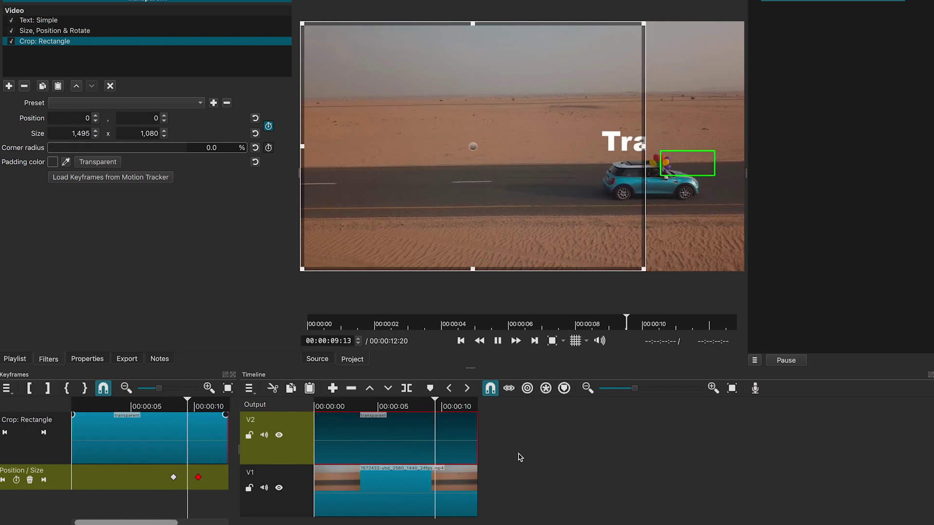
key("space")
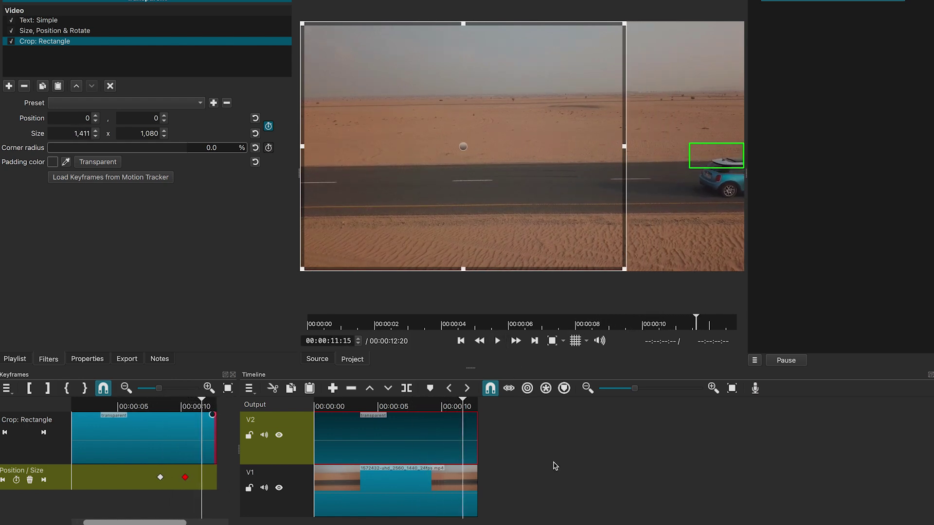
left_click(411, 491)
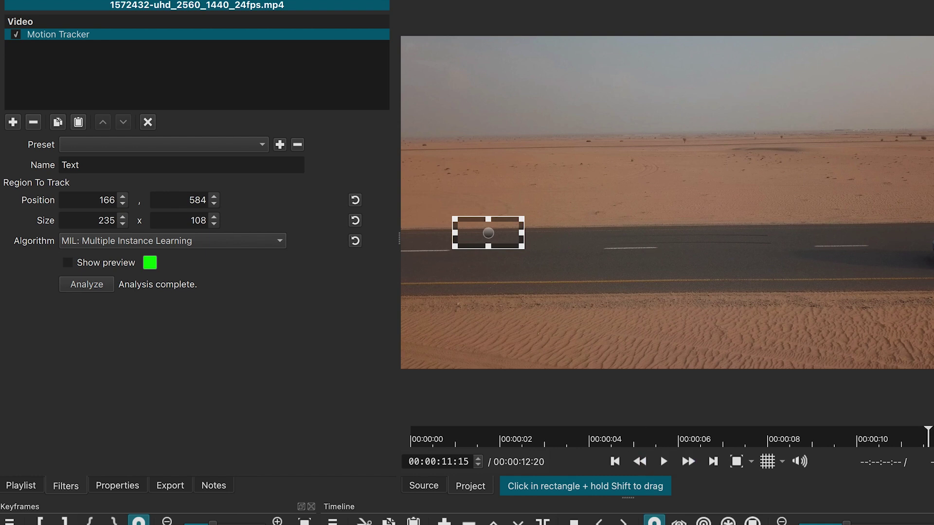
- Rewind the playhead to 00:00:00:00 with Home
key("Home")
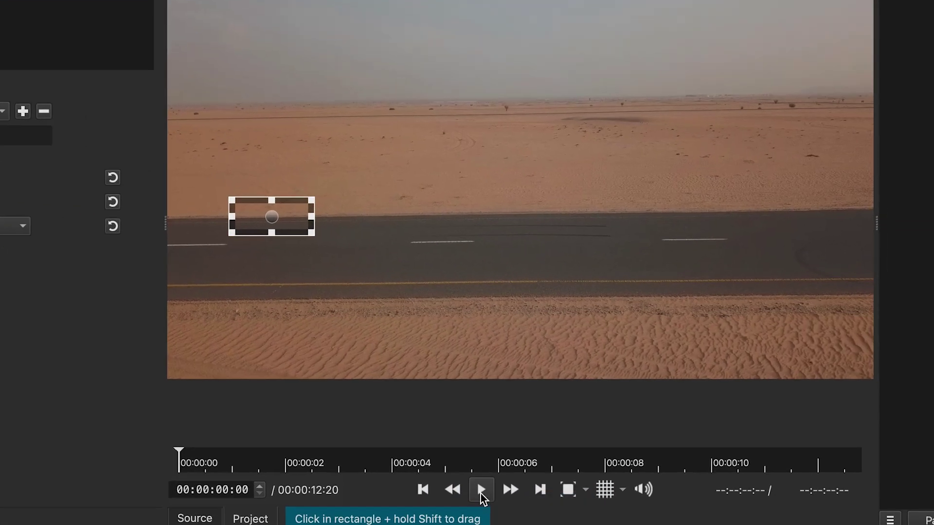